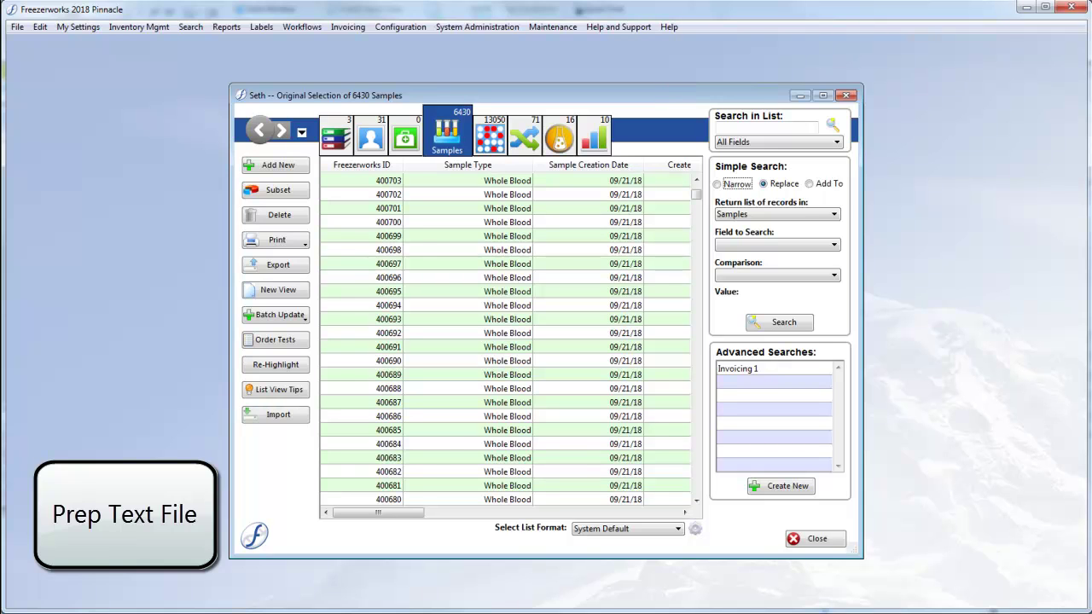
pyautogui.moveTo(1091, 173); pyautogui.dragTo(641, 159)
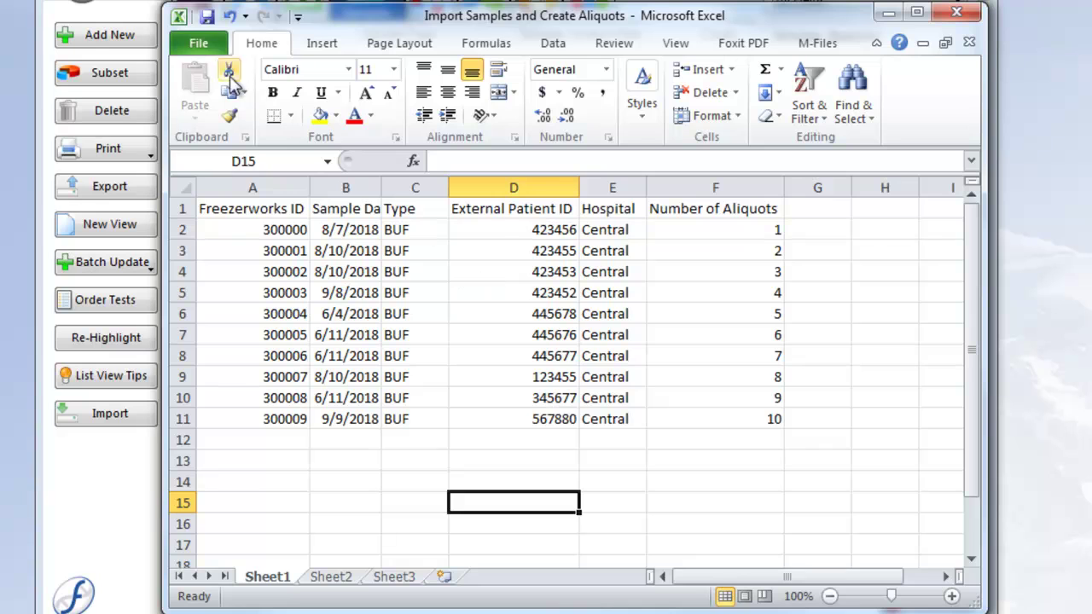
# - Save the active sheet as Text (Tab delimited) 'Import Samples and Create Aliquots' in Training Imports
pyautogui.click(200, 44)
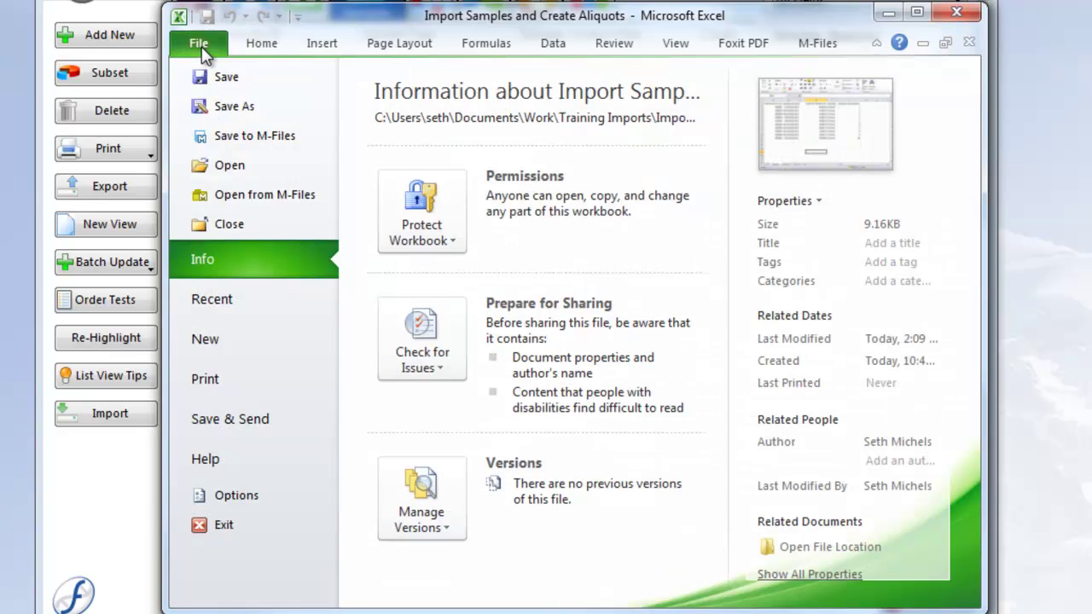
pyautogui.click(261, 107)
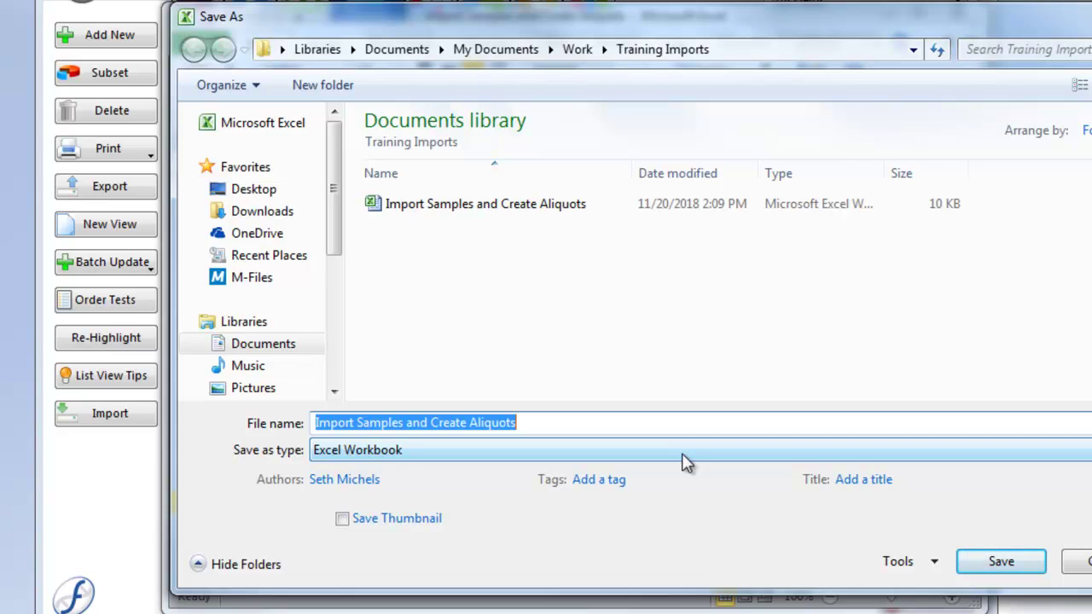
pyautogui.click(683, 455)
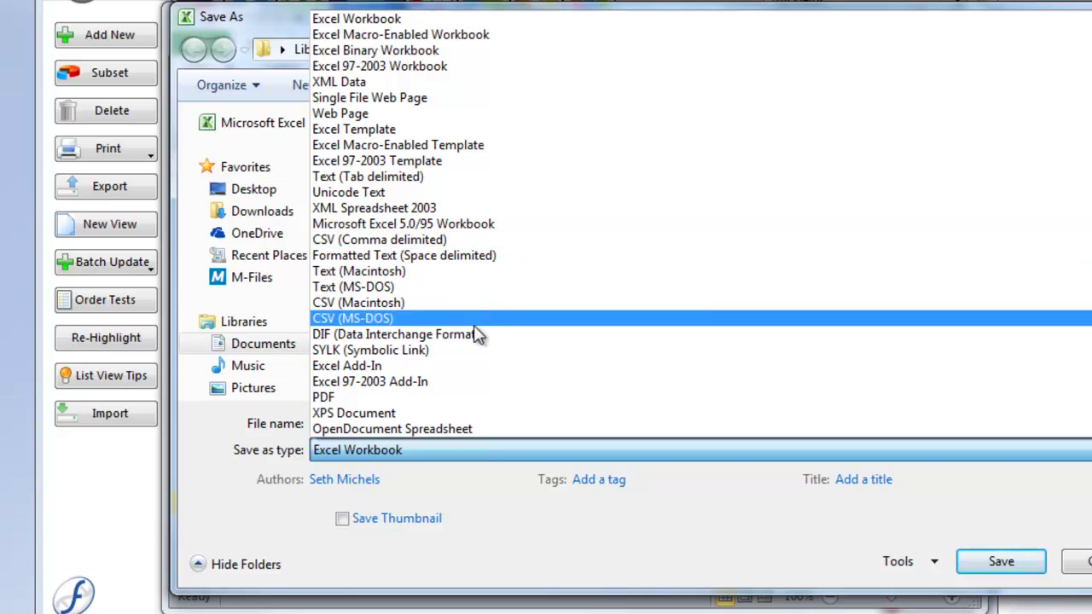
pyautogui.click(478, 177)
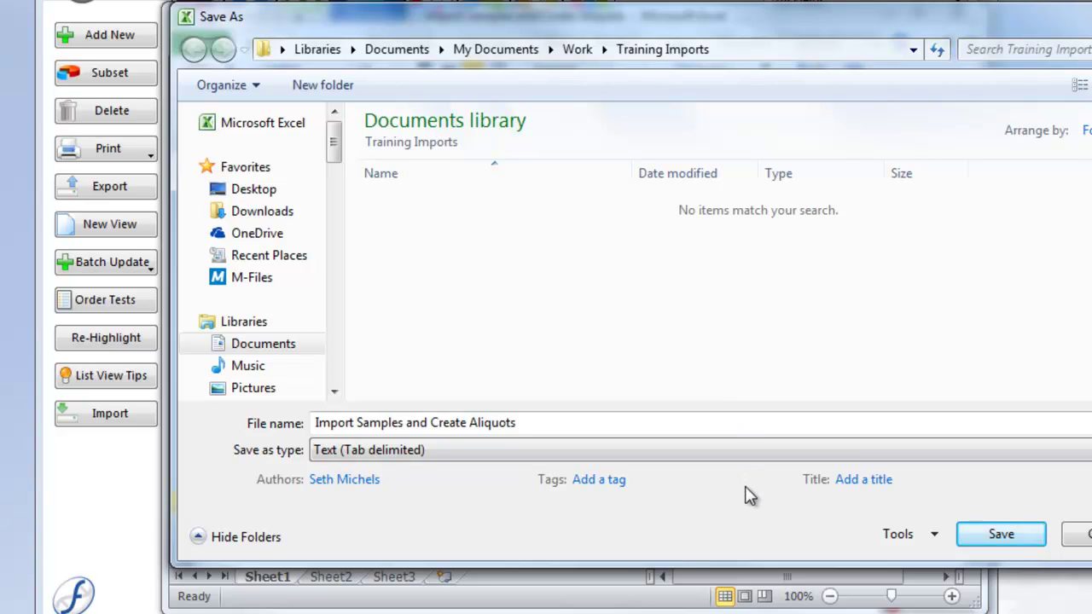
pyautogui.click(1019, 543)
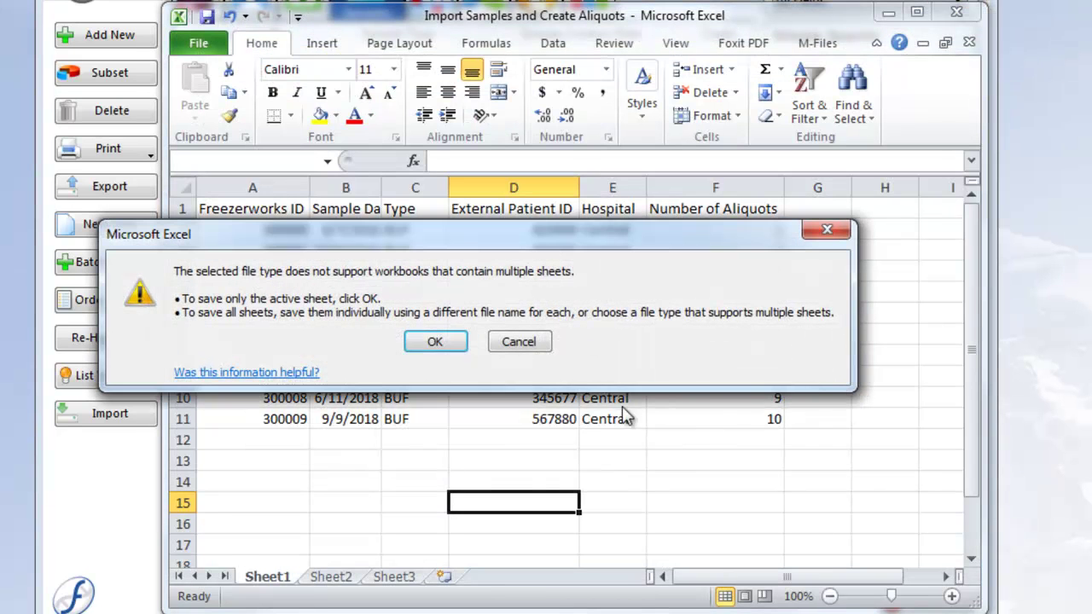
pyautogui.click(435, 343)
pyautogui.click(400, 363)
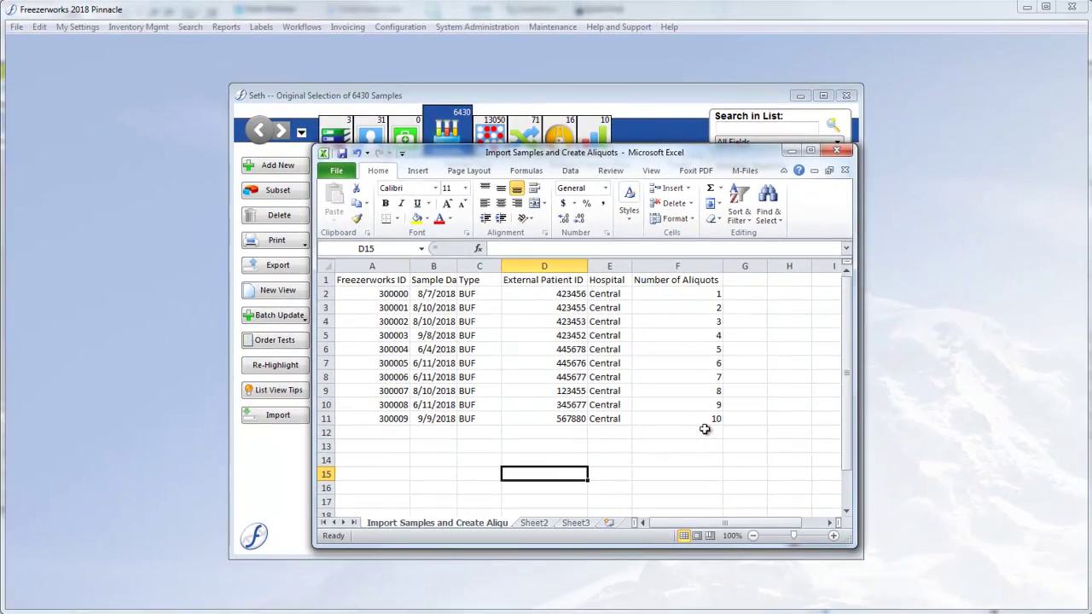
# - Close the Freezerworks Samples window and open Inventory Mgmt > Import Inventory Data
pyautogui.click(644, 98)
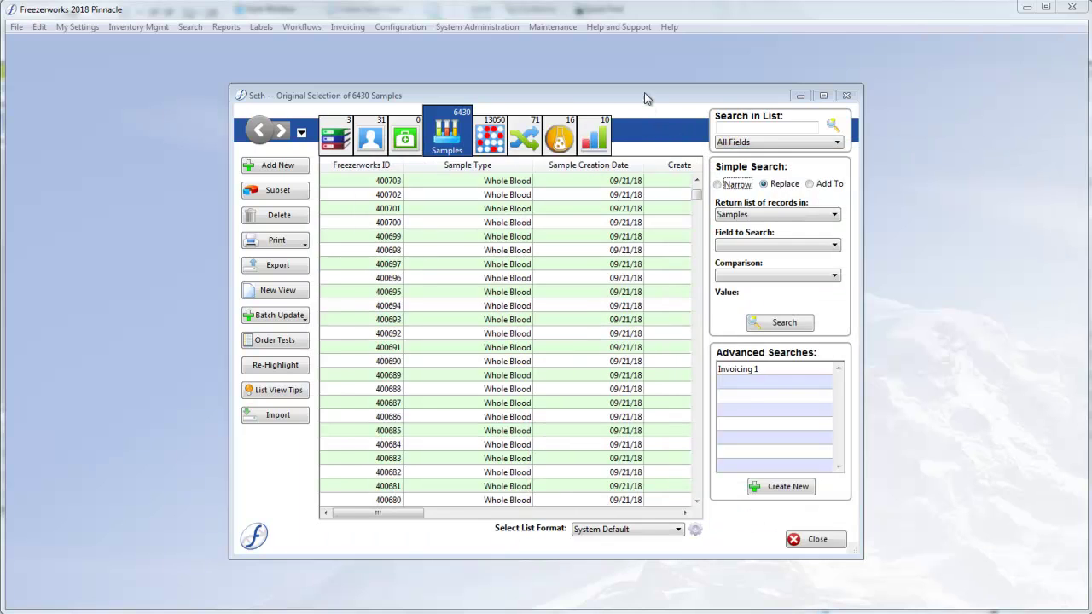
pyautogui.click(815, 539)
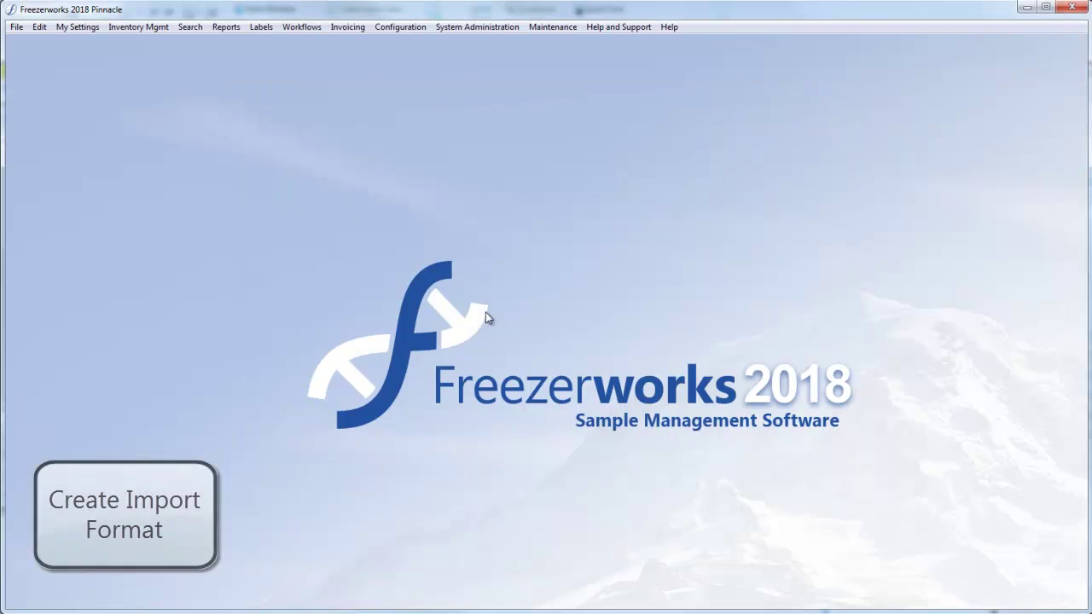
pyautogui.click(137, 28)
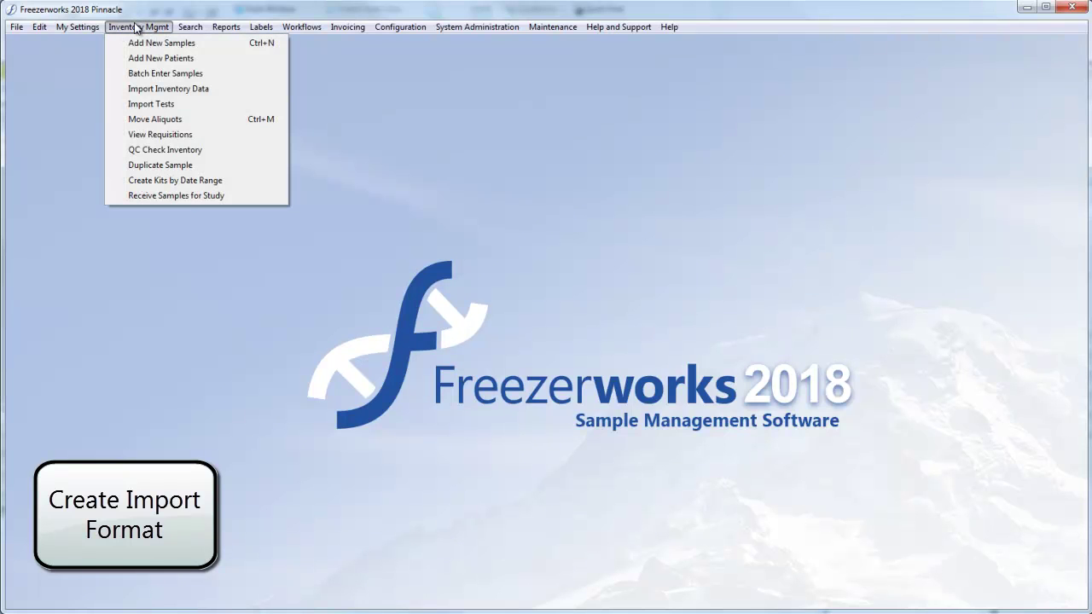
pyautogui.click(175, 89)
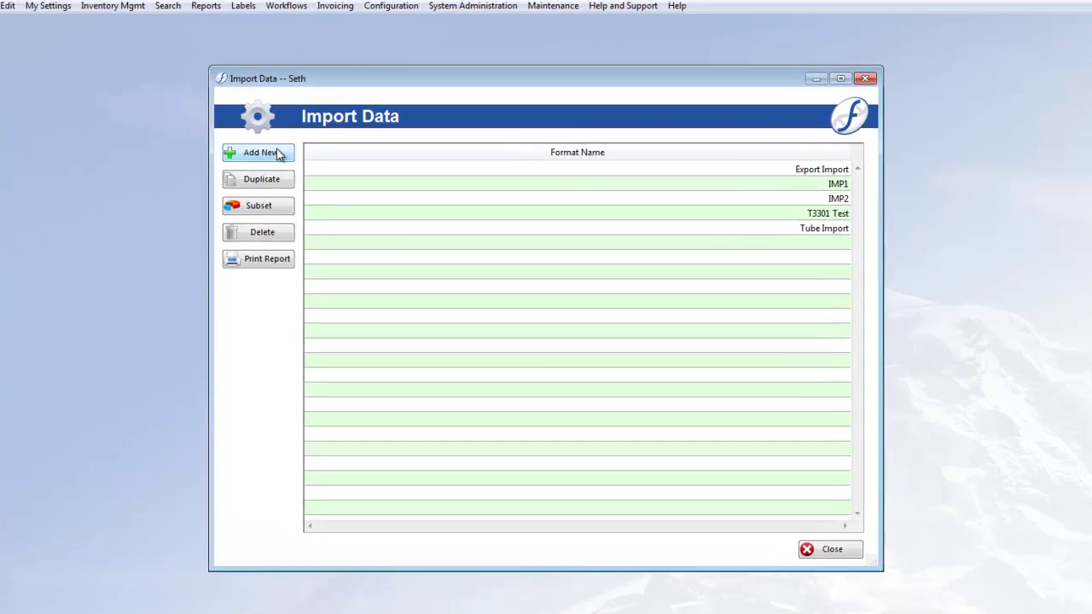
# - Add a new import format with the Format Name 'Import A'
pyautogui.click(285, 165)
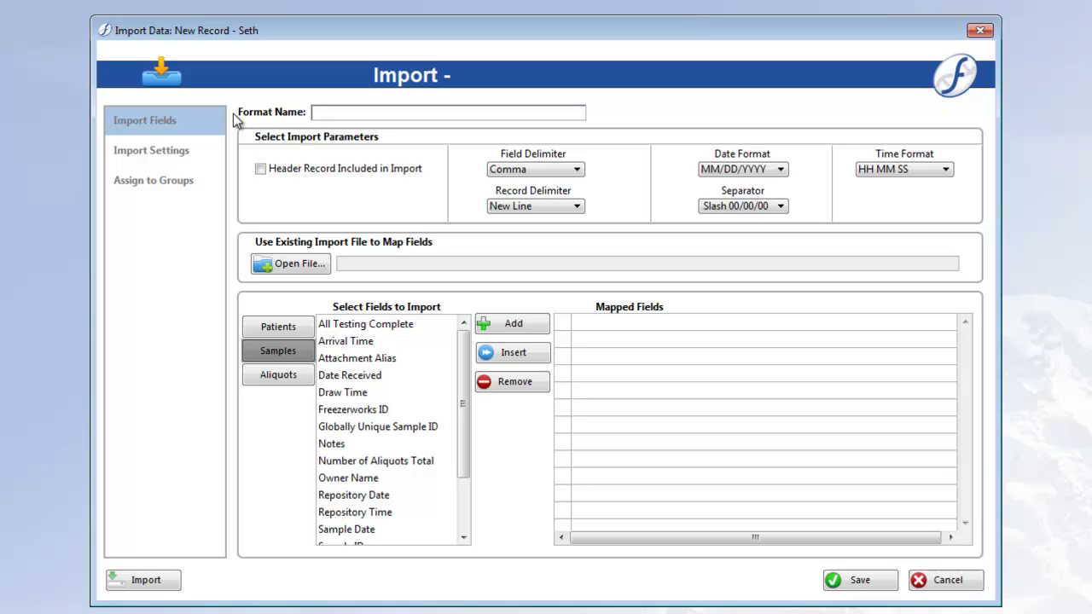
pyautogui.click(358, 114)
pyautogui.write('Import A')
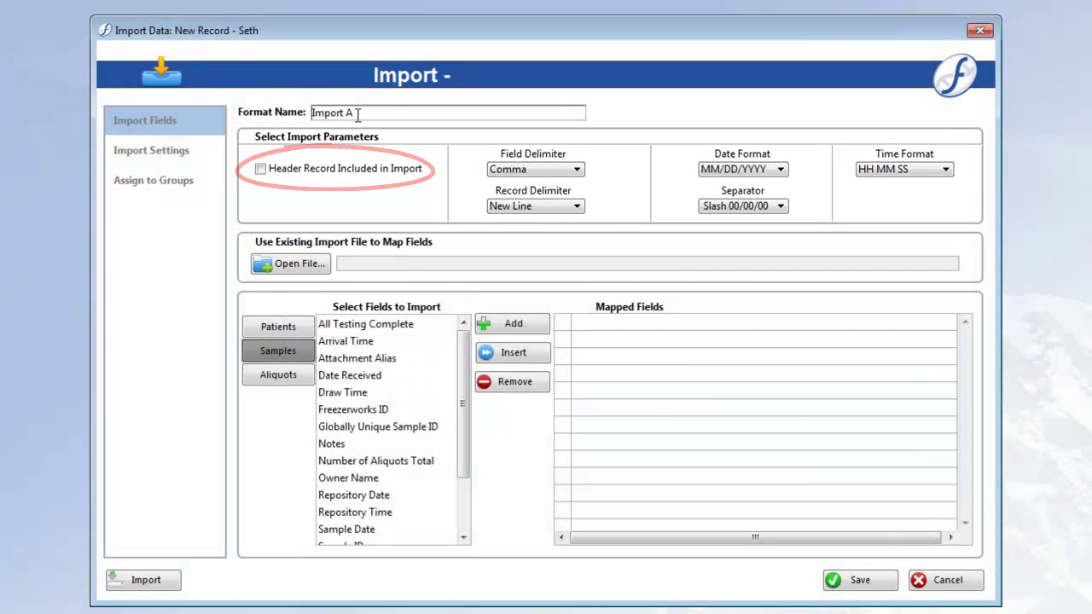
# - Check the Excel sheet's column headers, then return to the import form
pyautogui.hotkey('alt', 'Tab')
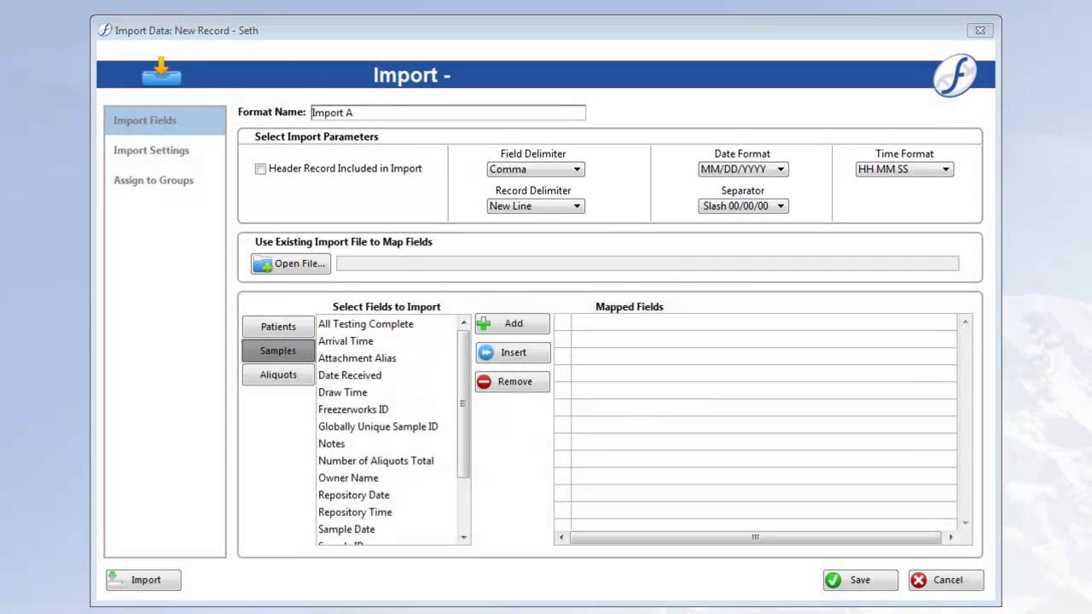
pyautogui.moveTo(981, 120); pyautogui.dragTo(660, 118)
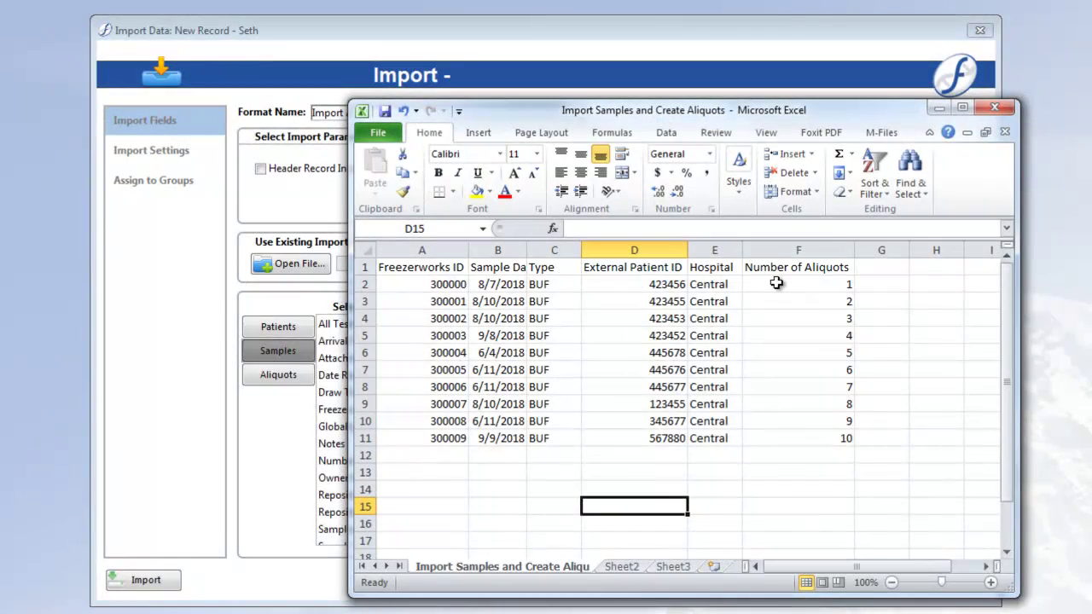
pyautogui.press('super+Down')
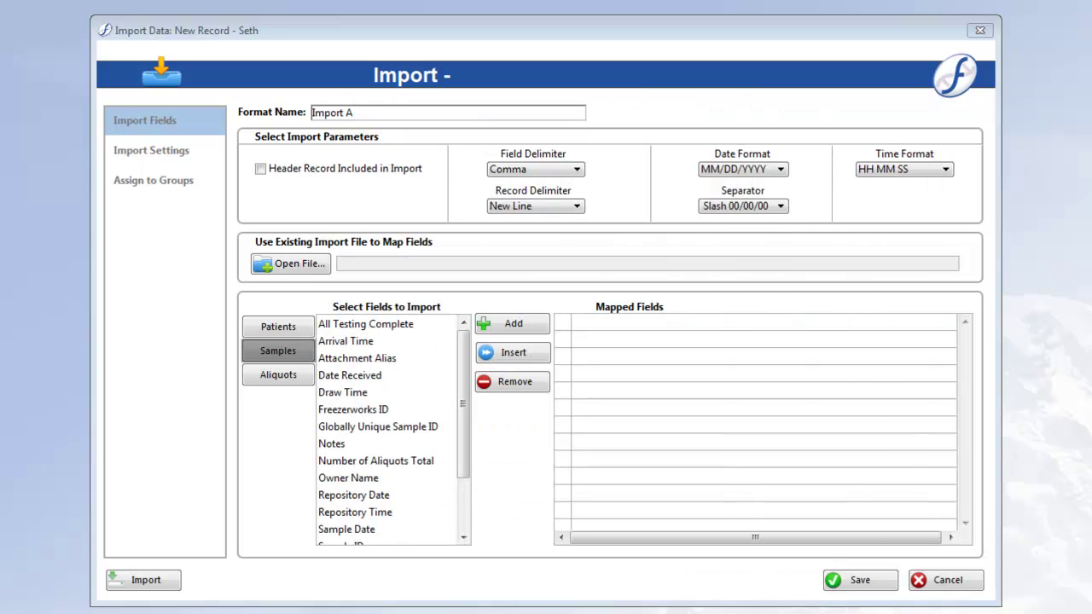
# - Tick Header Record Included, set Field Delimiter to Tab and keep Record Delimiter as New Line
pyautogui.click(288, 175)
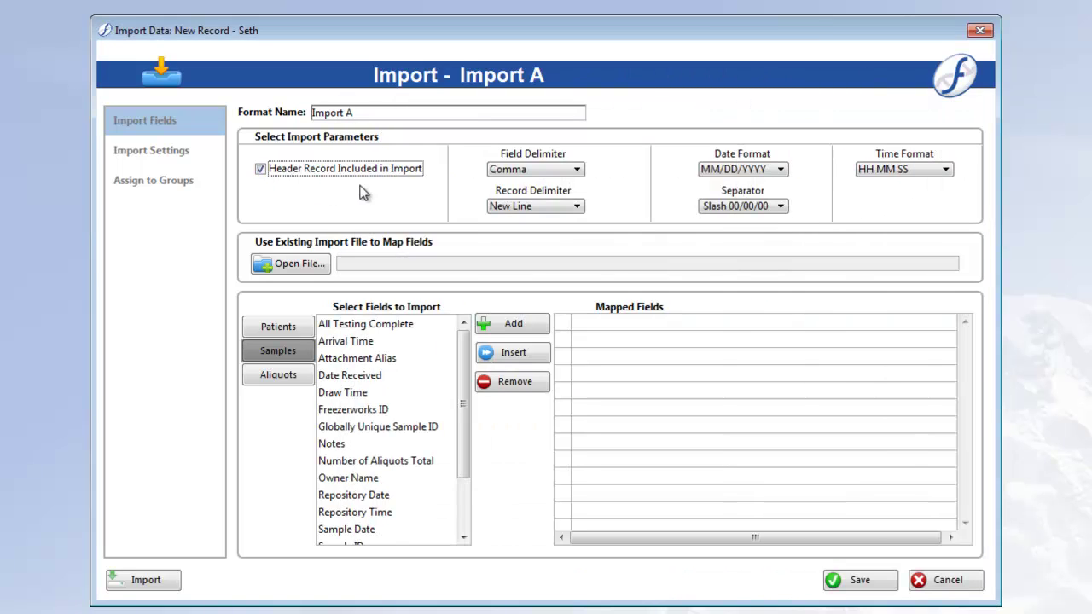
pyautogui.click(558, 173)
pyautogui.click(523, 186)
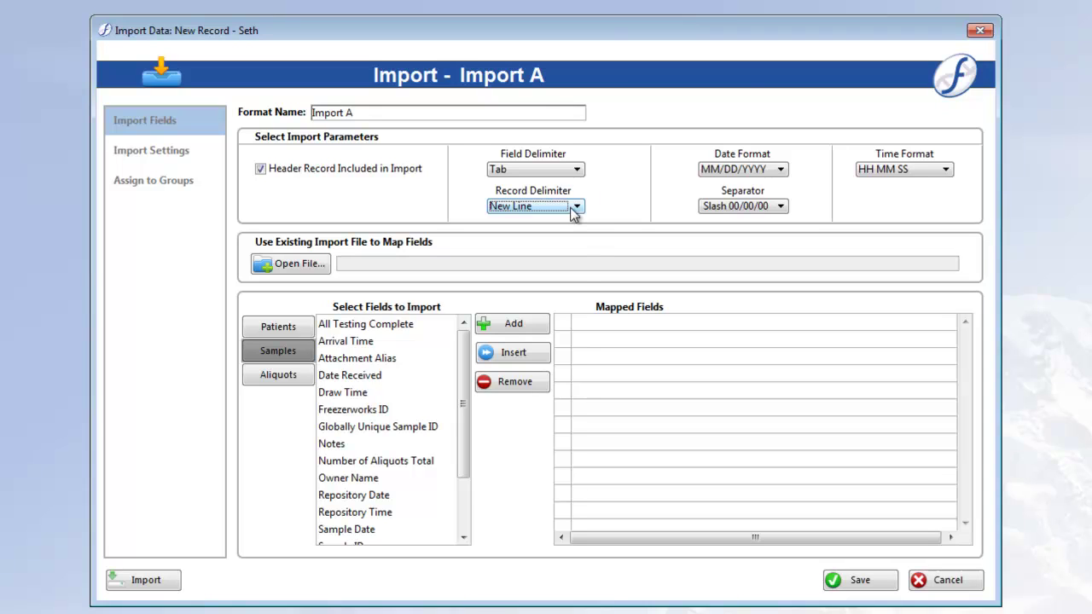
pyautogui.click(575, 209)
pyautogui.click(558, 247)
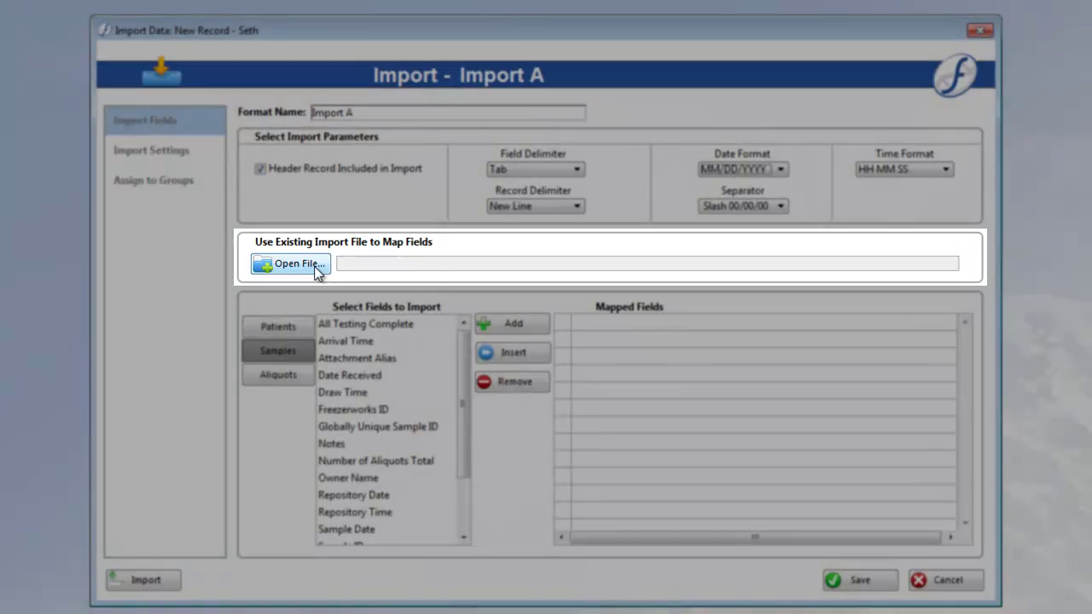
# - Open 'Import Samples and Create Aliquots.txt' from Work > Training Imports to auto-map its headers
pyautogui.click(314, 265)
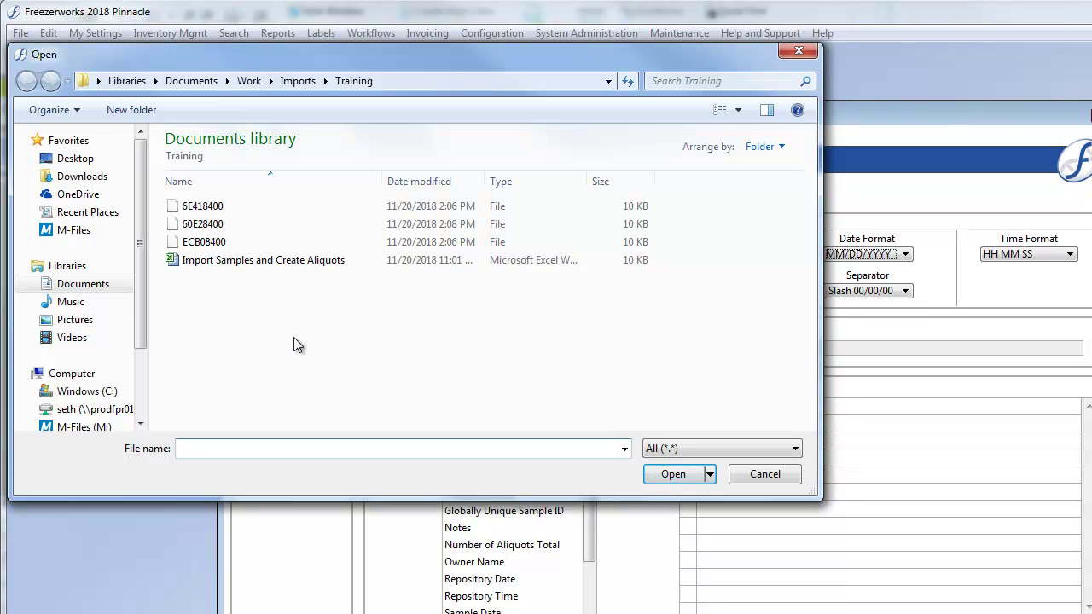
pyautogui.click(299, 82)
pyautogui.doubleClick(205, 206)
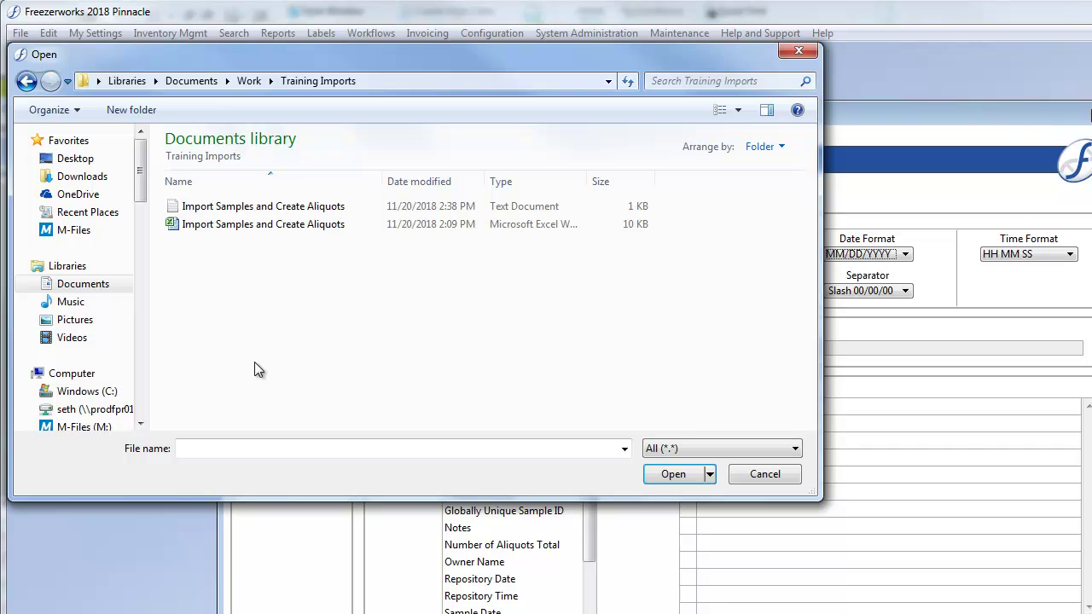
pyautogui.click(212, 213)
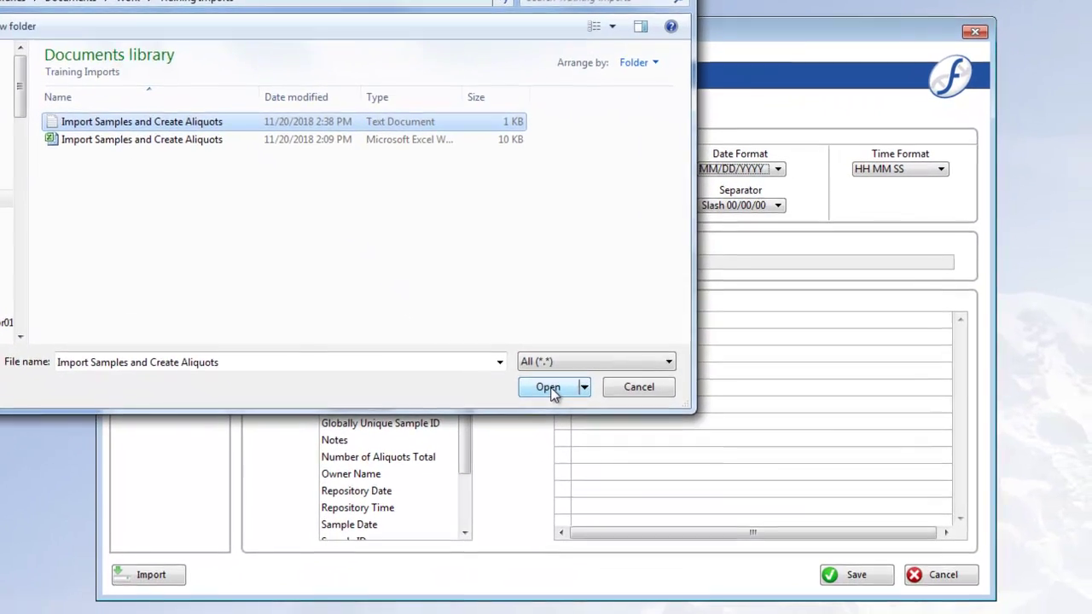
pyautogui.click(548, 387)
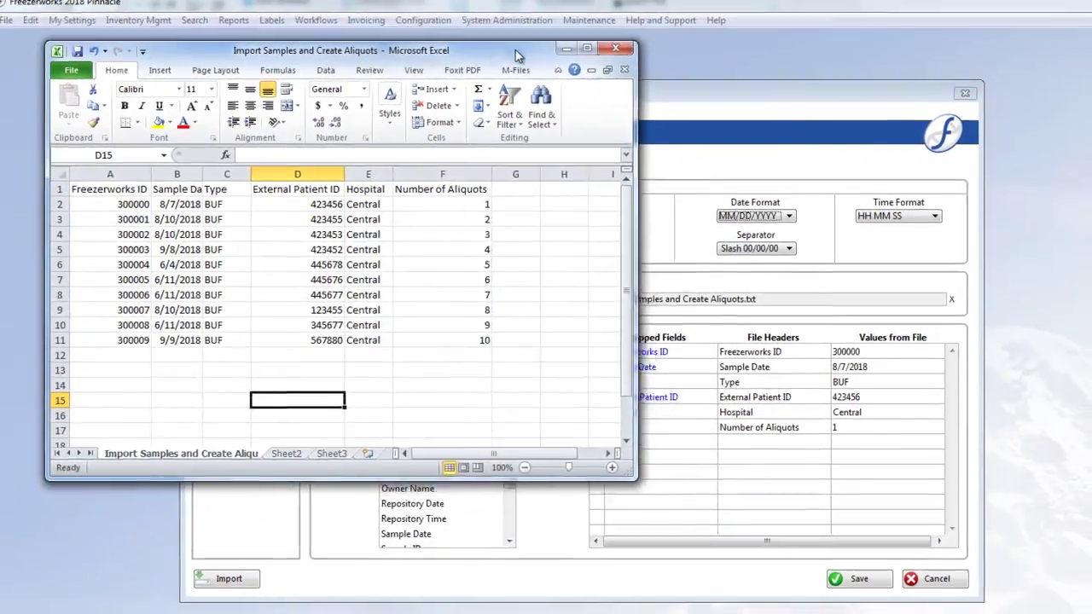
# - Remap the file's Freezerworks ID column (row A) to the Samples field Sample ID
pyautogui.moveTo(489, 51); pyautogui.dragTo(448, 15)
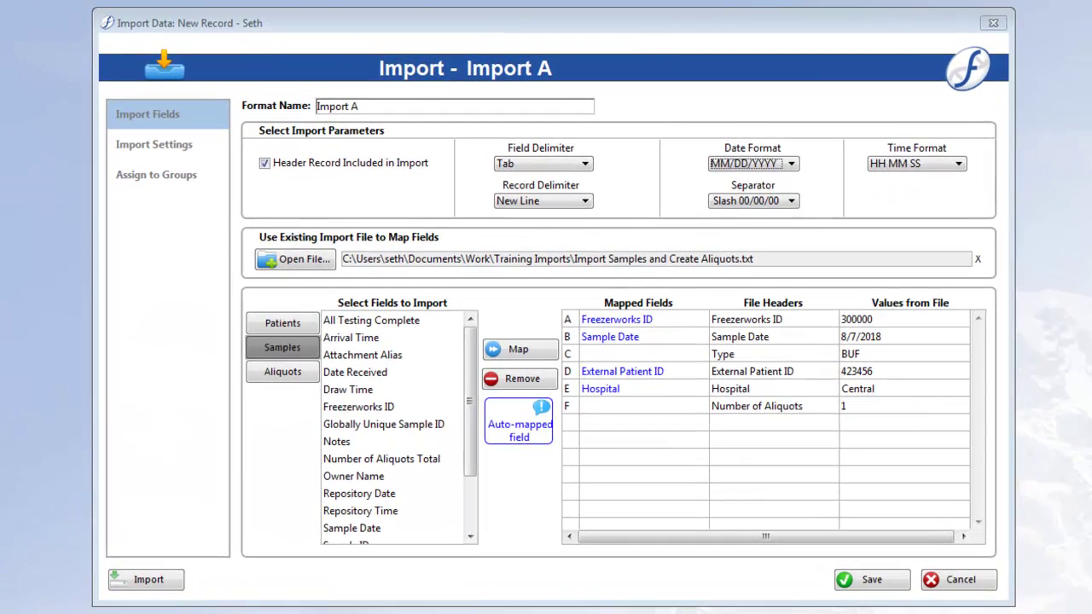
pyautogui.click(817, 86)
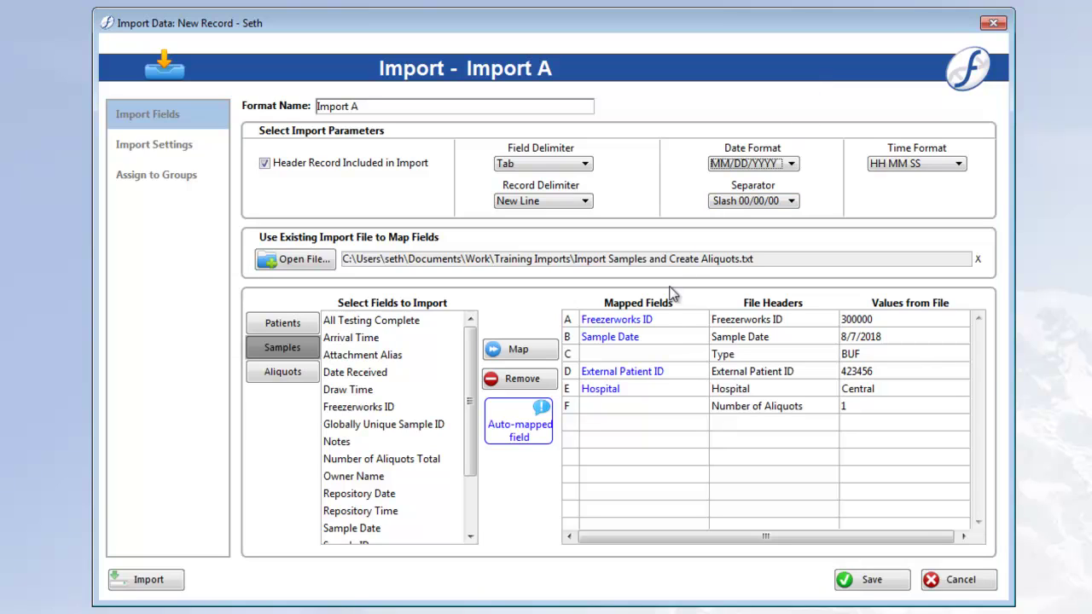
pyautogui.click(700, 323)
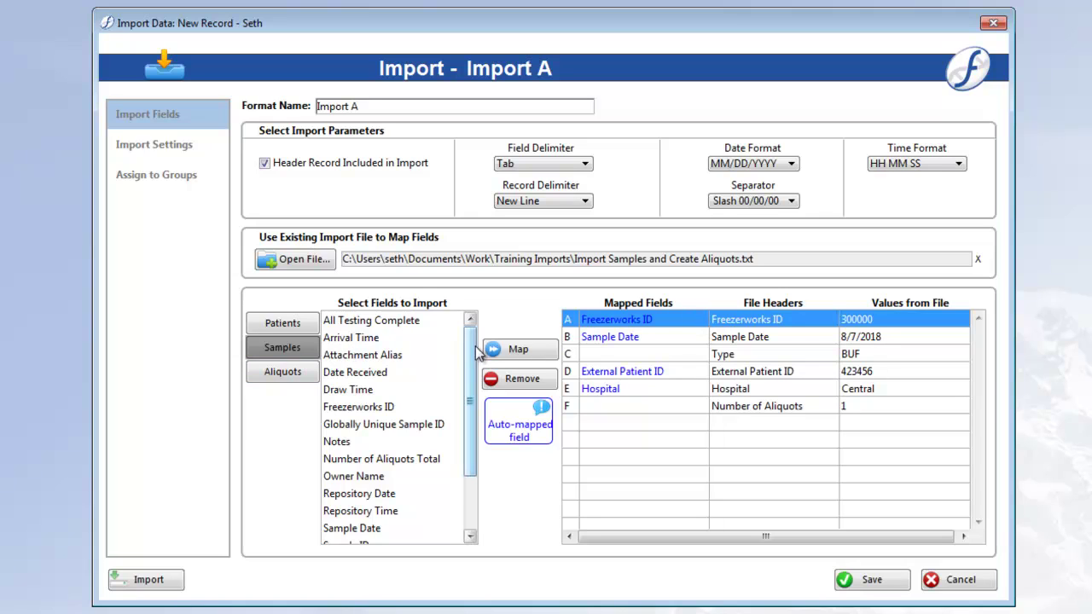
pyautogui.moveTo(478, 354); pyautogui.dragTo(475, 439)
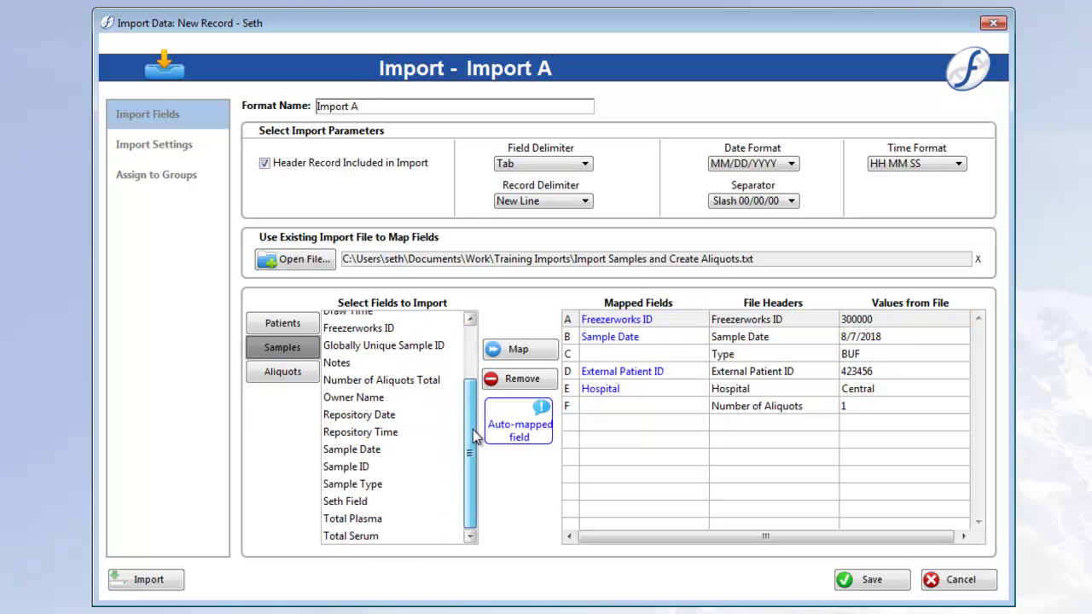
pyautogui.click(371, 469)
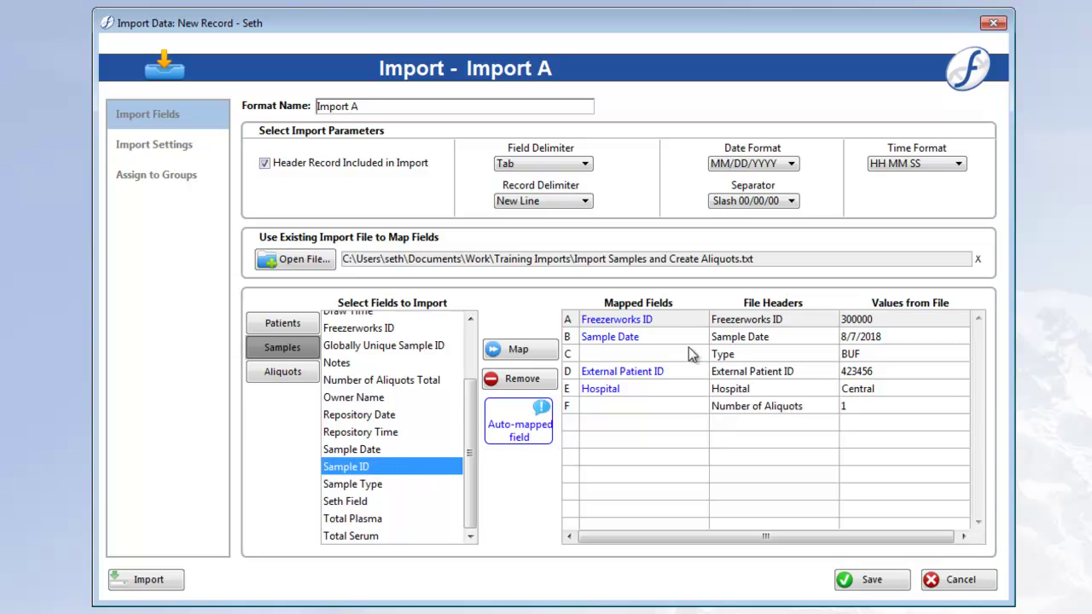
pyautogui.click(675, 321)
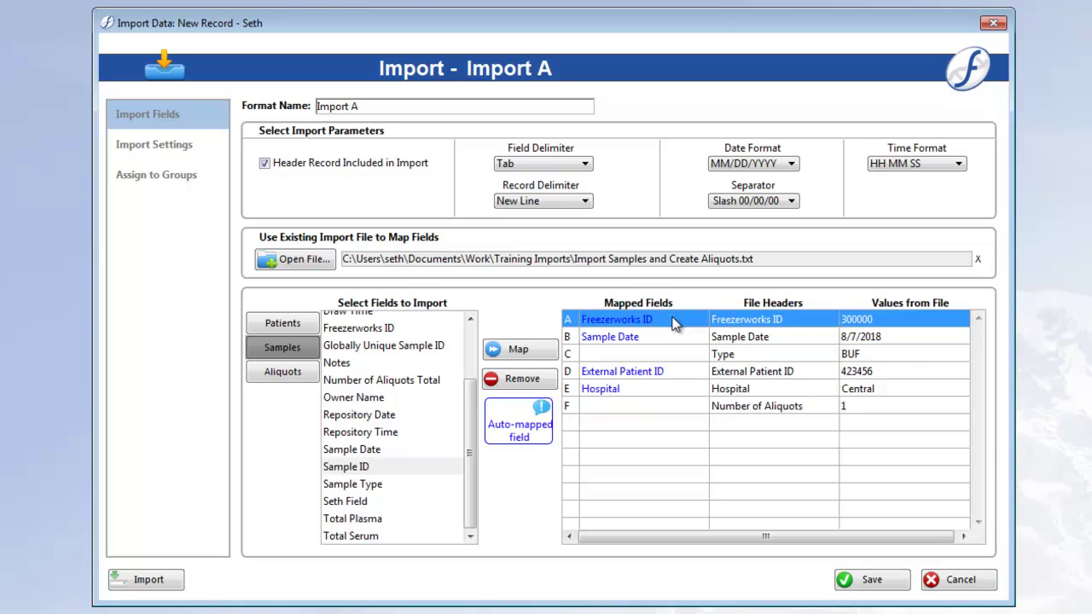
pyautogui.click(517, 351)
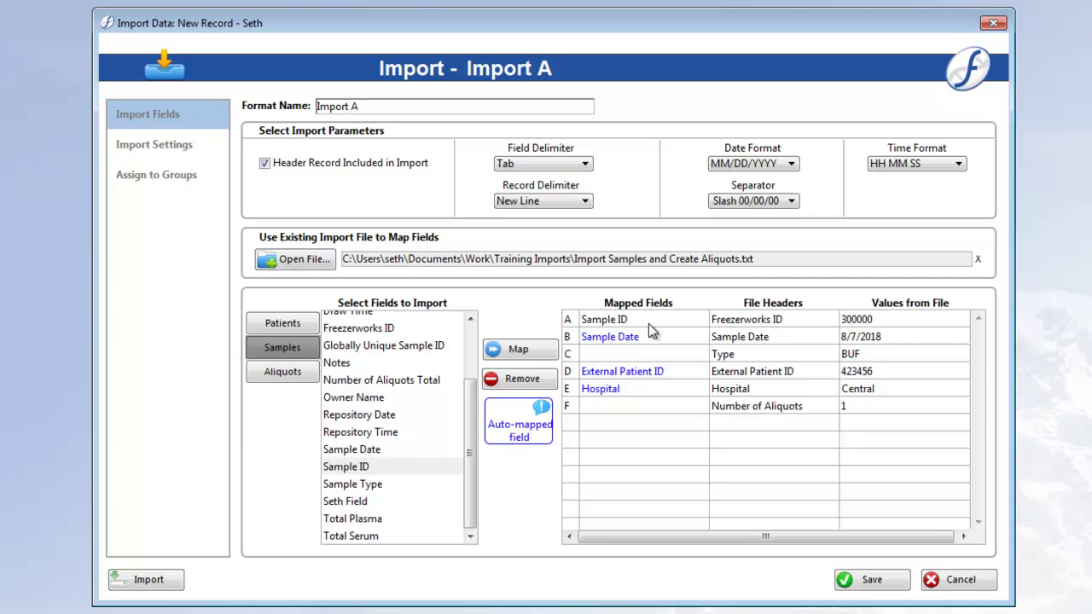
# - Map the Type column (row C) to the Aliquots field Aliquot Type
pyautogui.click(688, 354)
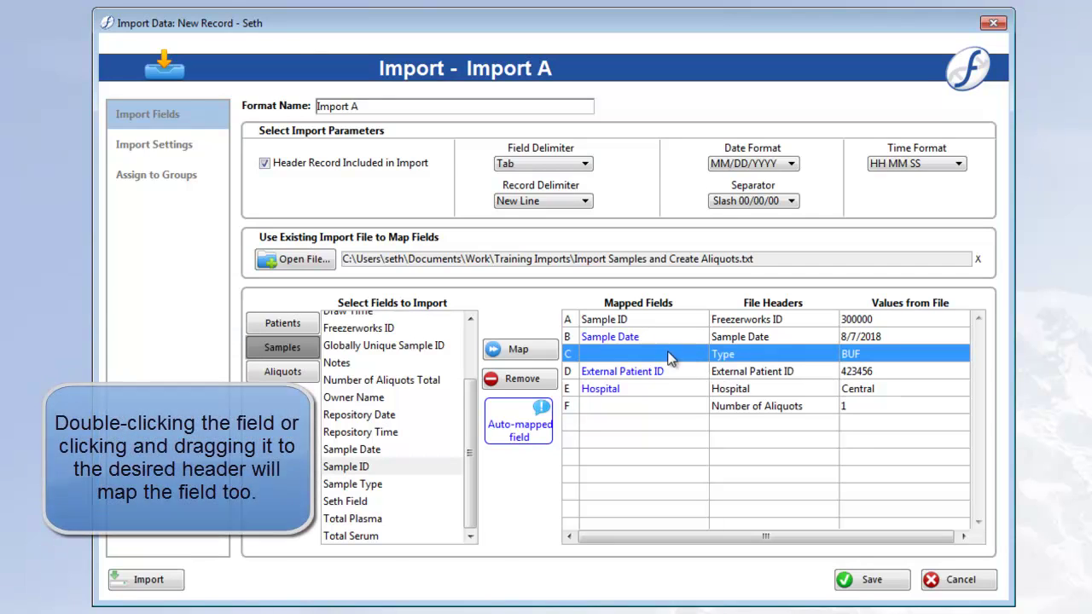
pyautogui.click(282, 372)
pyautogui.scroll(2, 390, 358)
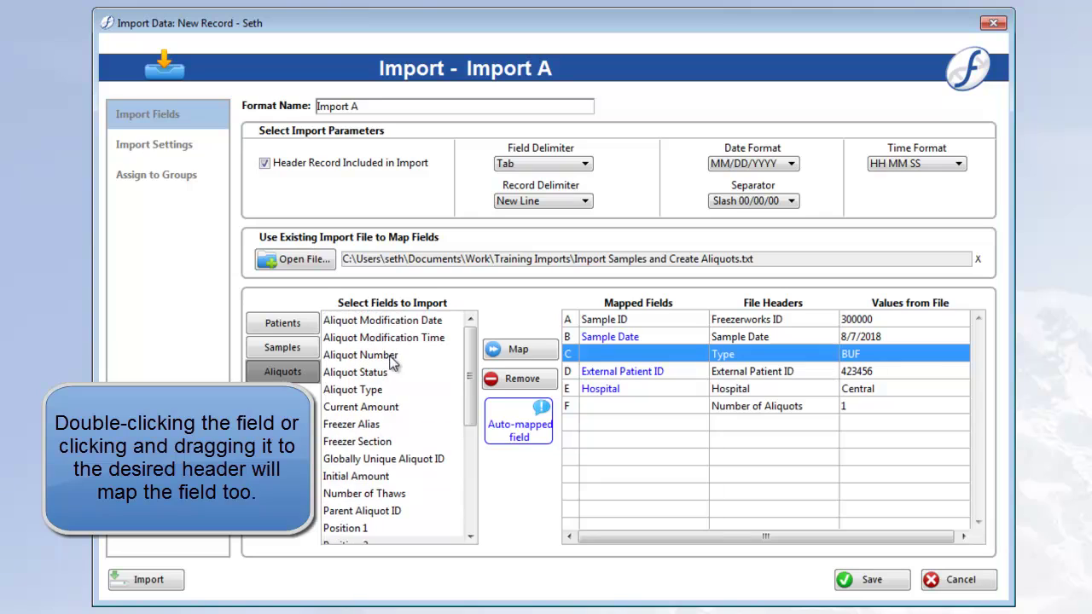
pyautogui.moveTo(385, 390); pyautogui.dragTo(602, 354)
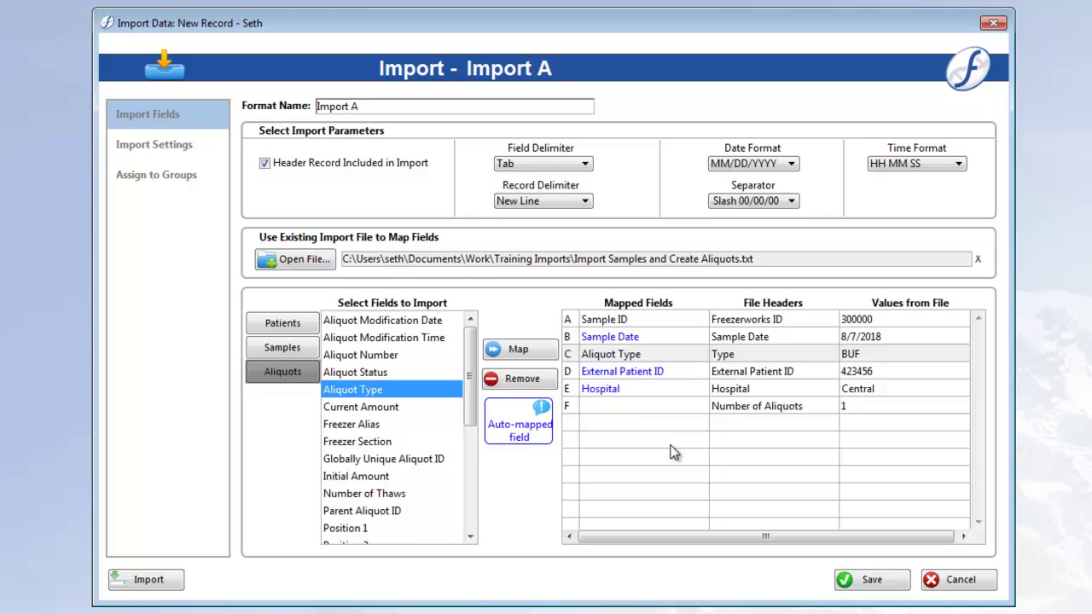
# - Map the Number of Aliquots column (row F) to Samples' Number of Aliquots Total
pyautogui.click(670, 410)
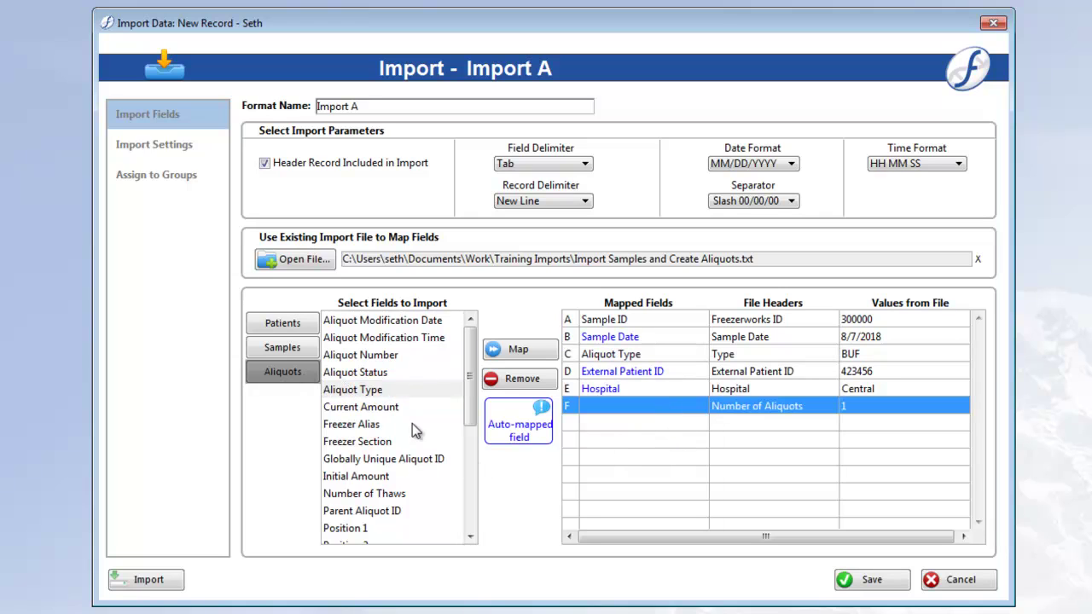
pyautogui.scroll(-1, 413, 423)
pyautogui.click(282, 348)
pyautogui.doubleClick(412, 380)
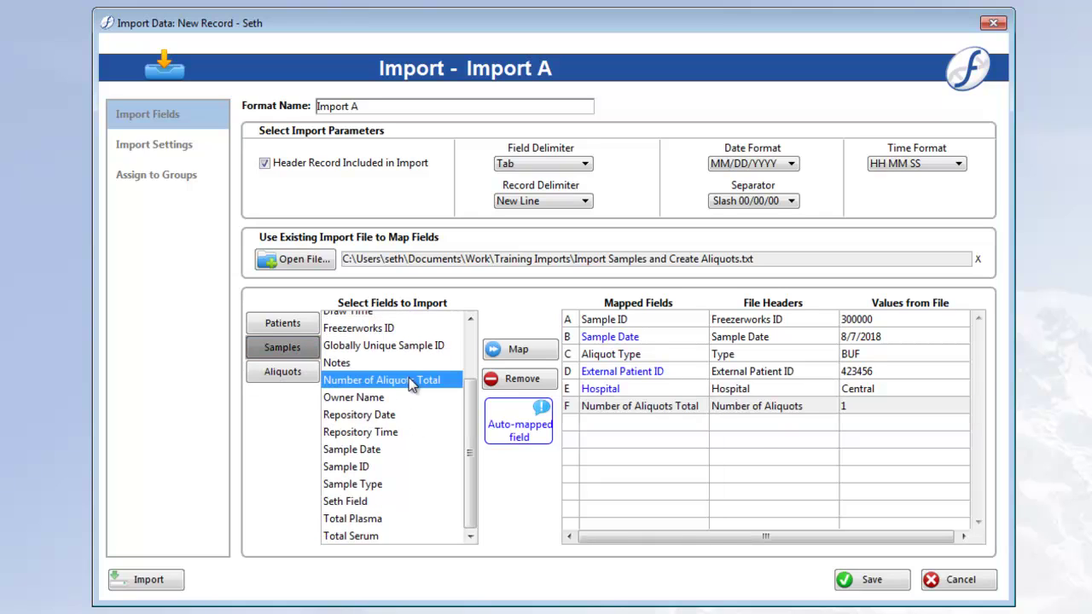
pyautogui.click(752, 439)
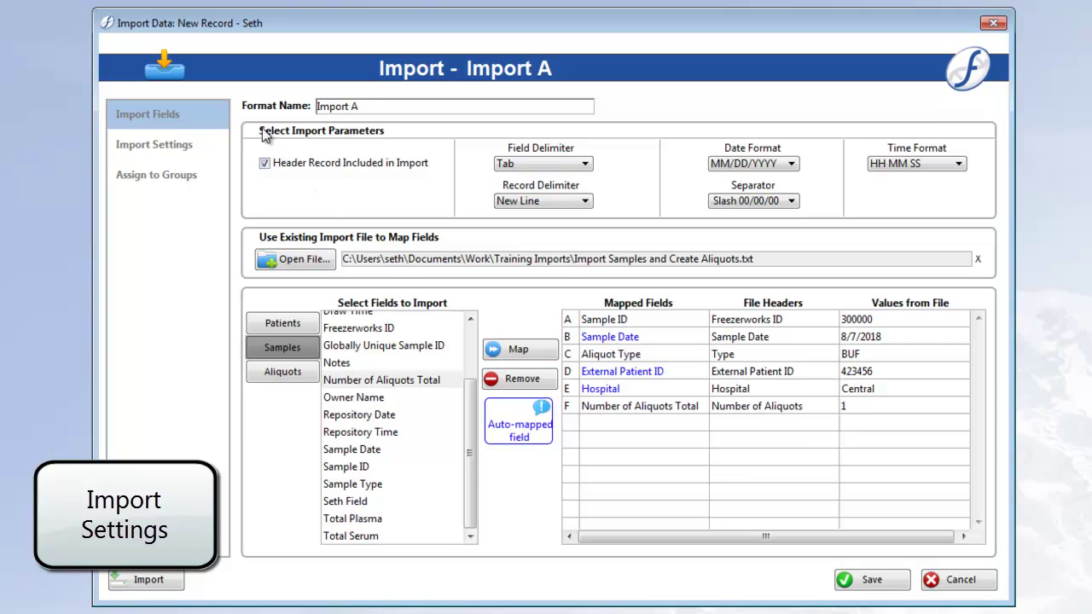
# - Under Import Settings, choose the 'Add Samples and Aliquots to Patients' import type
pyautogui.click(188, 147)
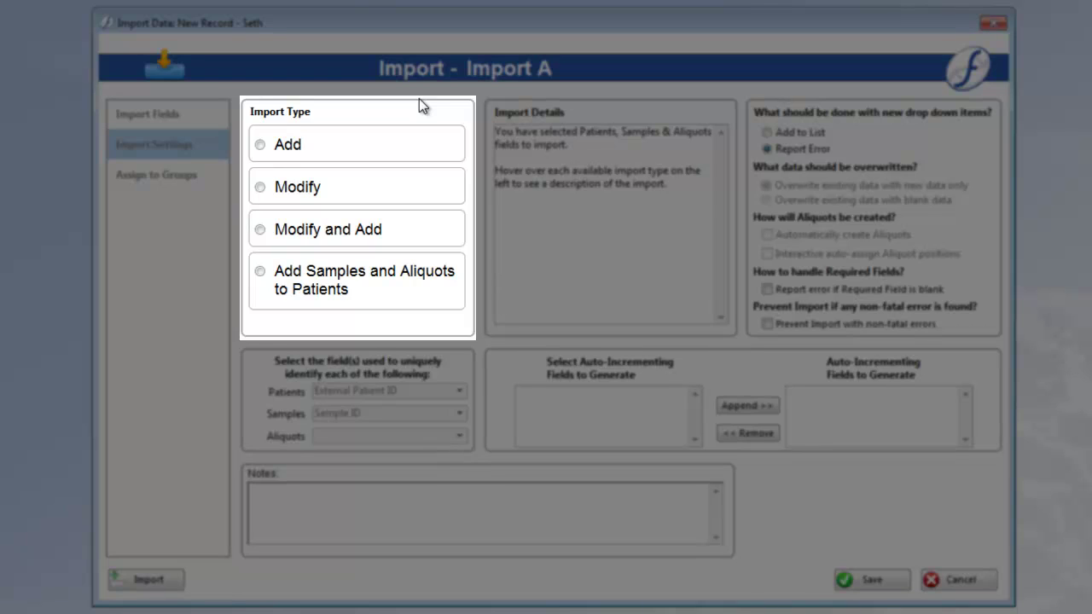
pyautogui.moveTo(408, 141)
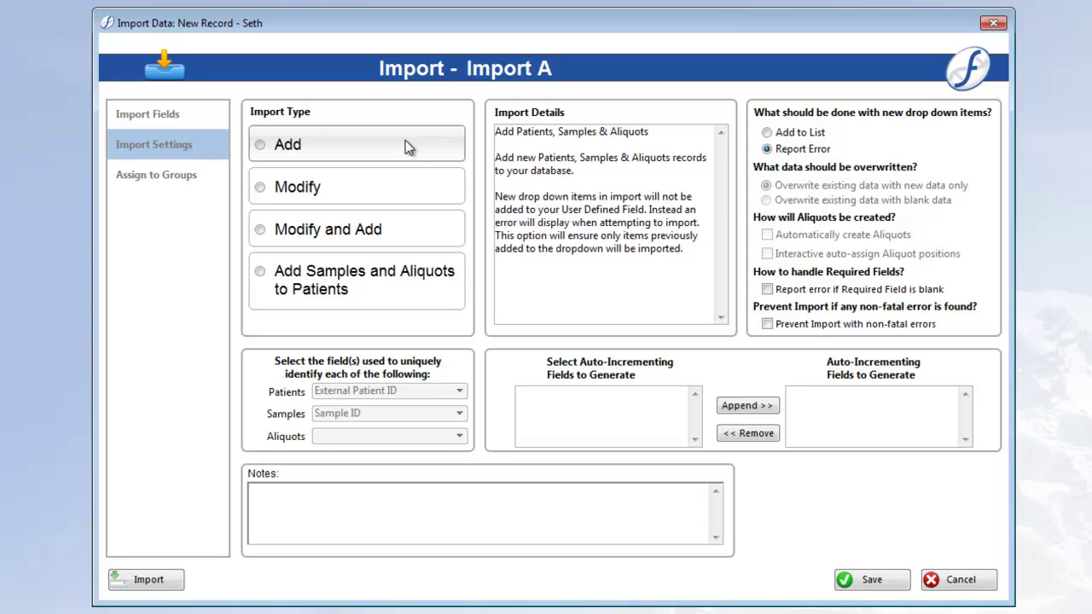
pyautogui.moveTo(391, 284)
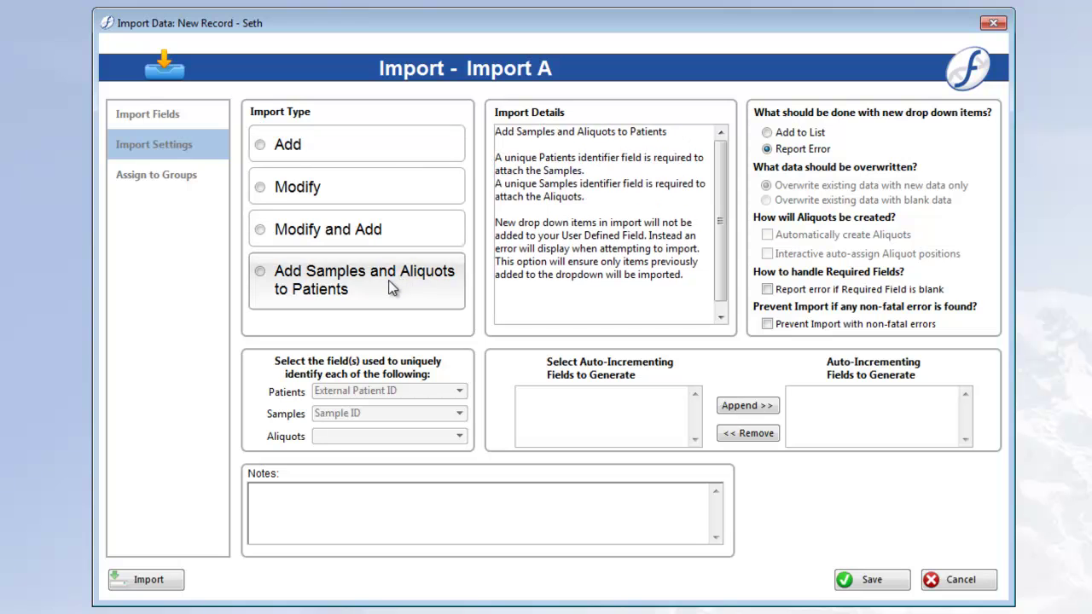
pyautogui.click(391, 285)
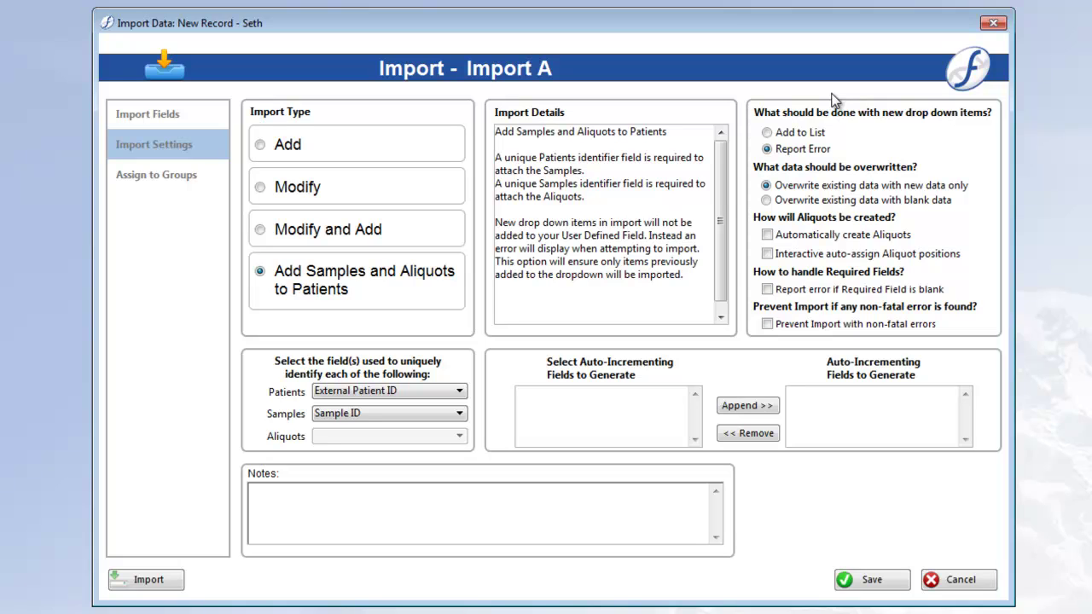
# - Select 'Add to List' for new drop-down items and enable 'Automatically create Aliquots'
pyautogui.click(792, 135)
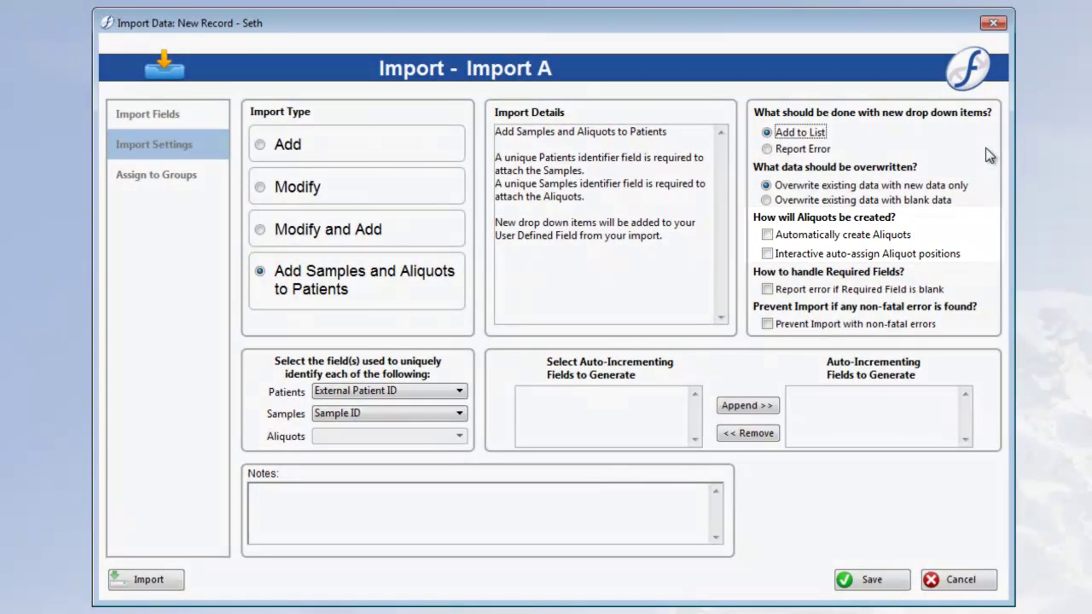
pyautogui.click(861, 236)
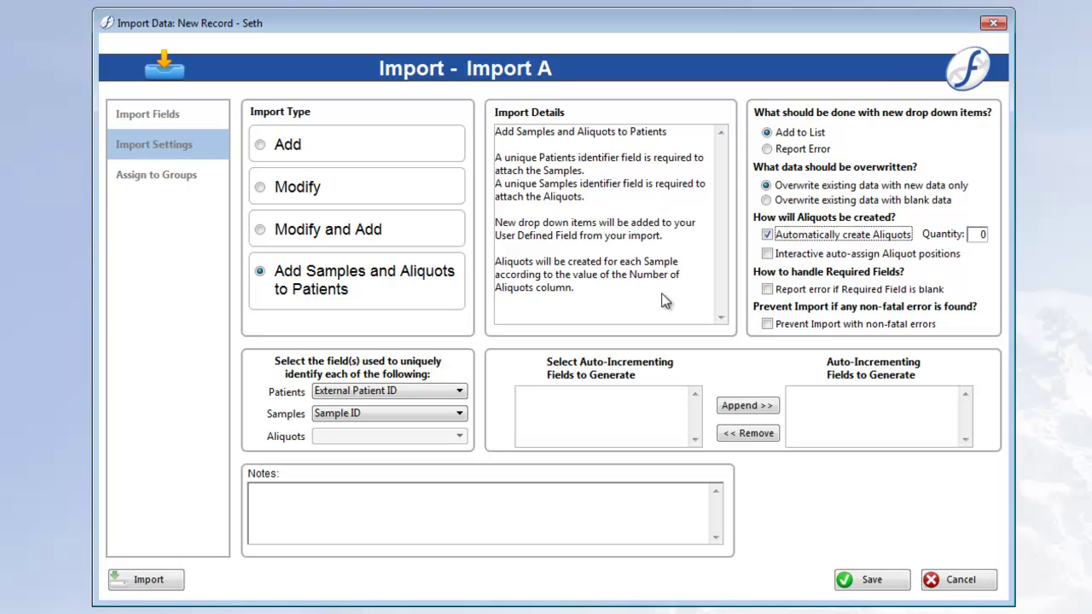
pyautogui.moveTo(1091, 33); pyautogui.dragTo(569, 199)
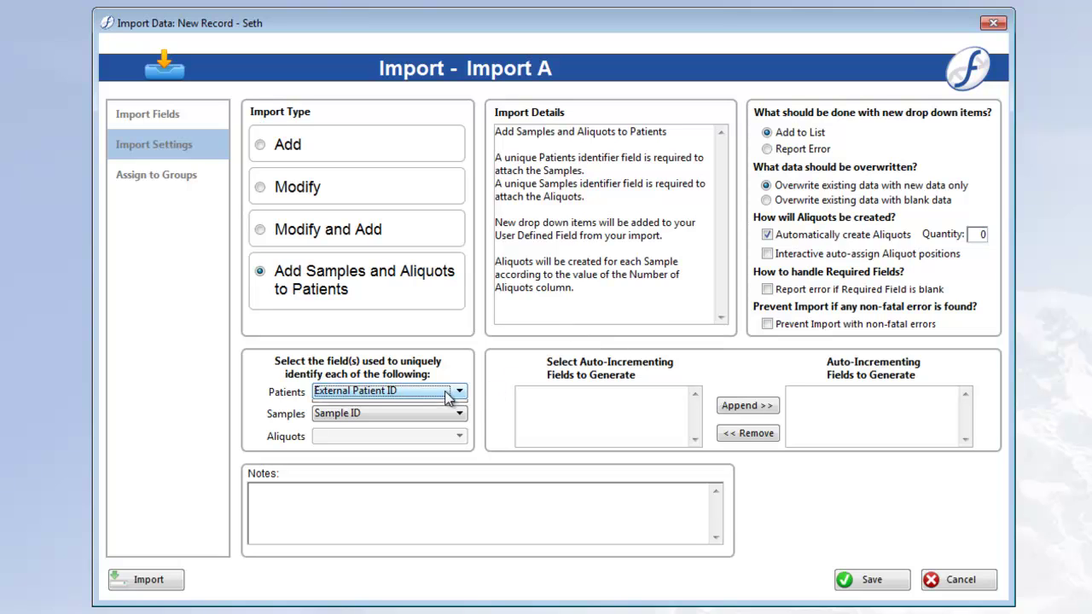
# - Confirm External Patient ID and Sample ID as the patient and sample identifiers
pyautogui.click(456, 391)
pyautogui.click(444, 408)
pyautogui.click(459, 413)
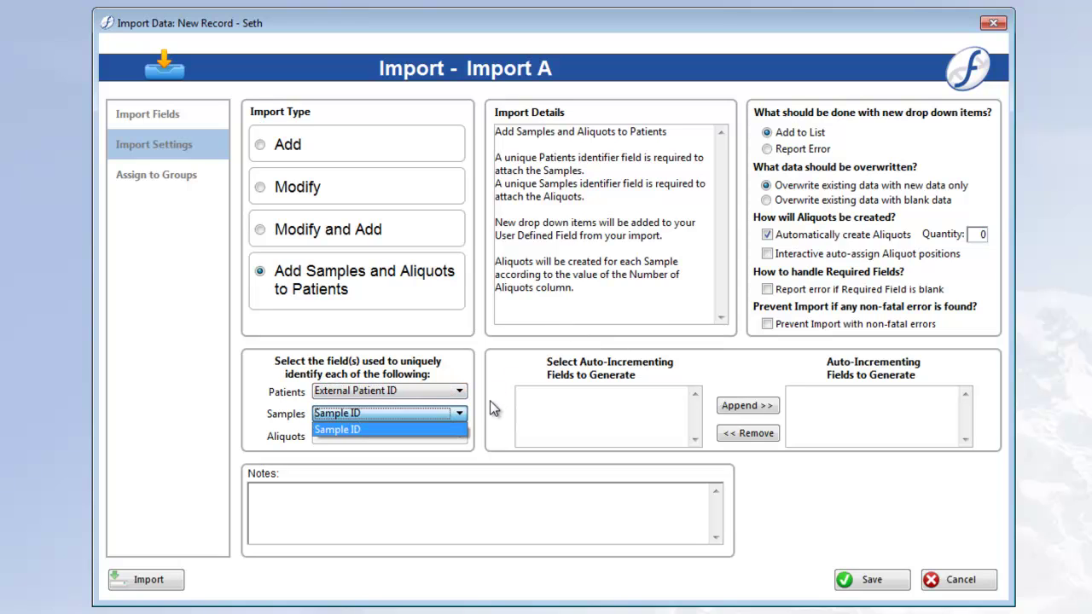
pyautogui.click(489, 415)
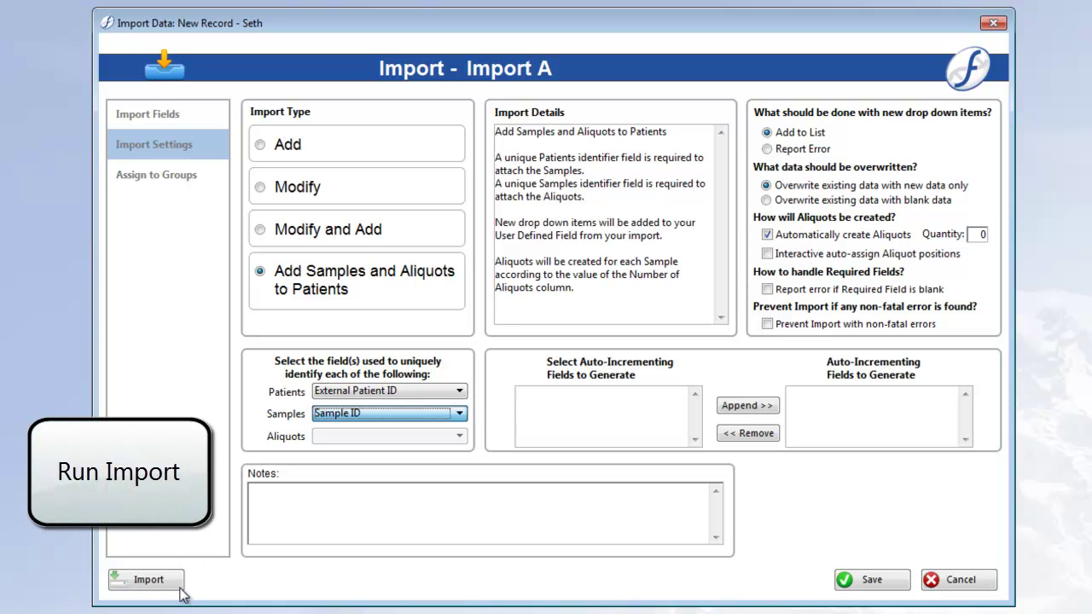
# - Run the import with Assign to My Groups on 'Import Samples and Create Aliquots.txt'
pyautogui.click(147, 579)
pyautogui.click(566, 388)
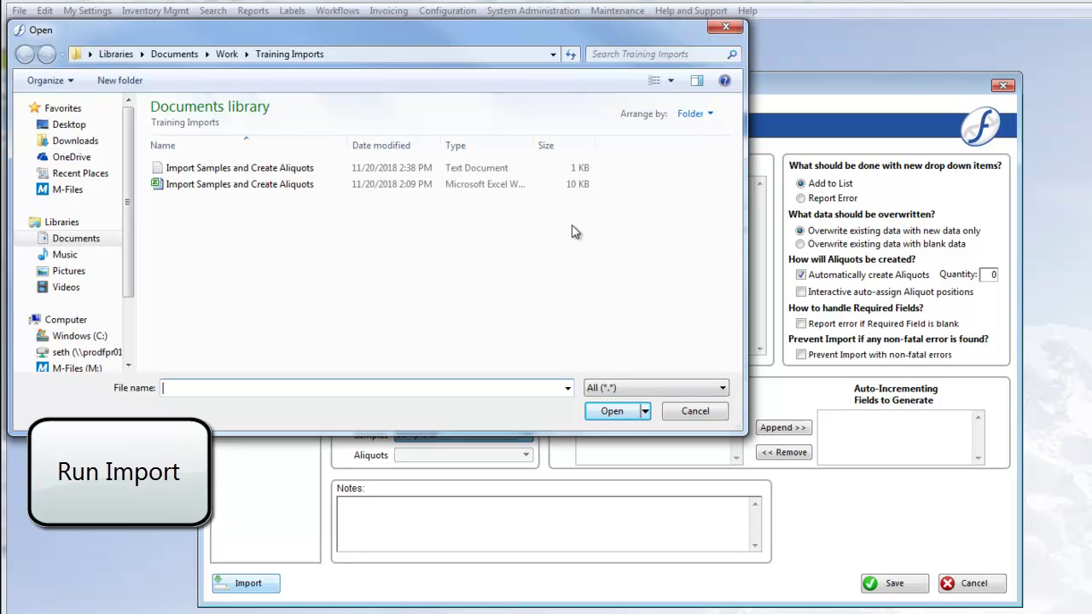
pyautogui.click(175, 168)
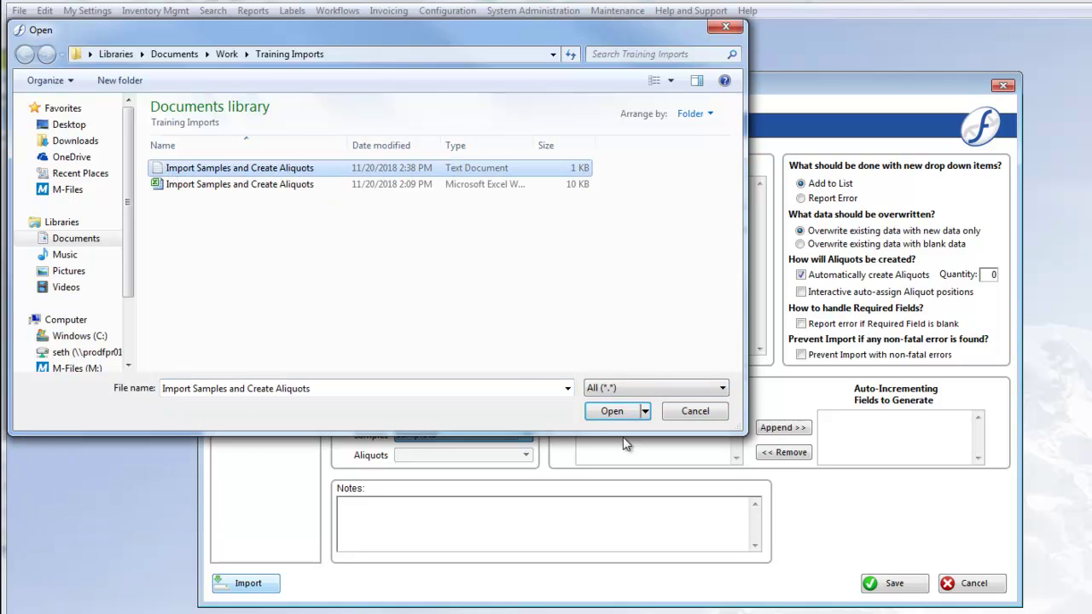
pyautogui.click(611, 411)
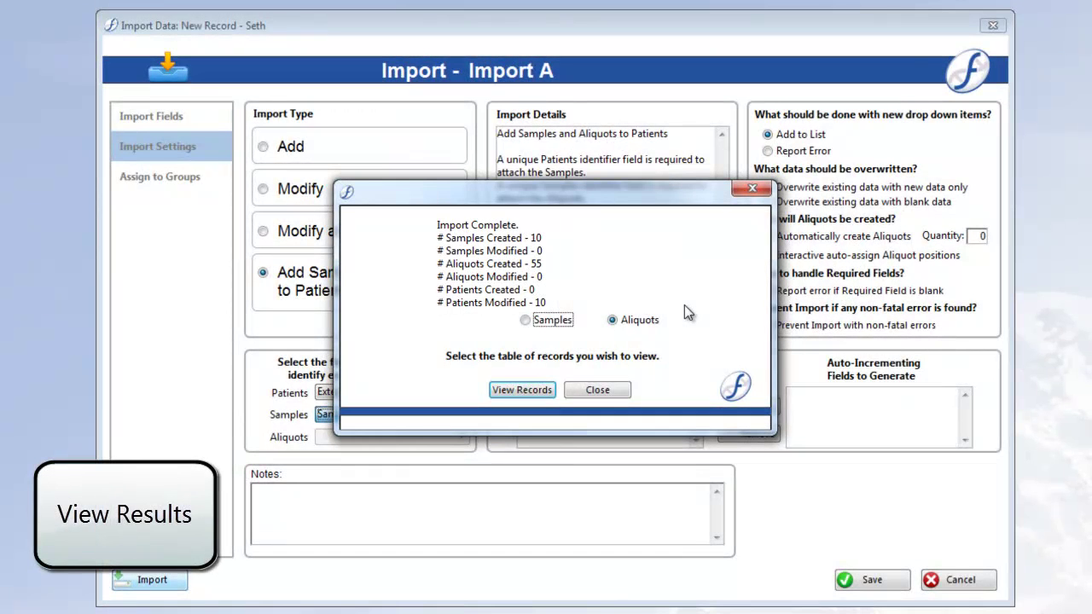
# - List the 10 imported sample records, 300000–300009
pyautogui.click(537, 324)
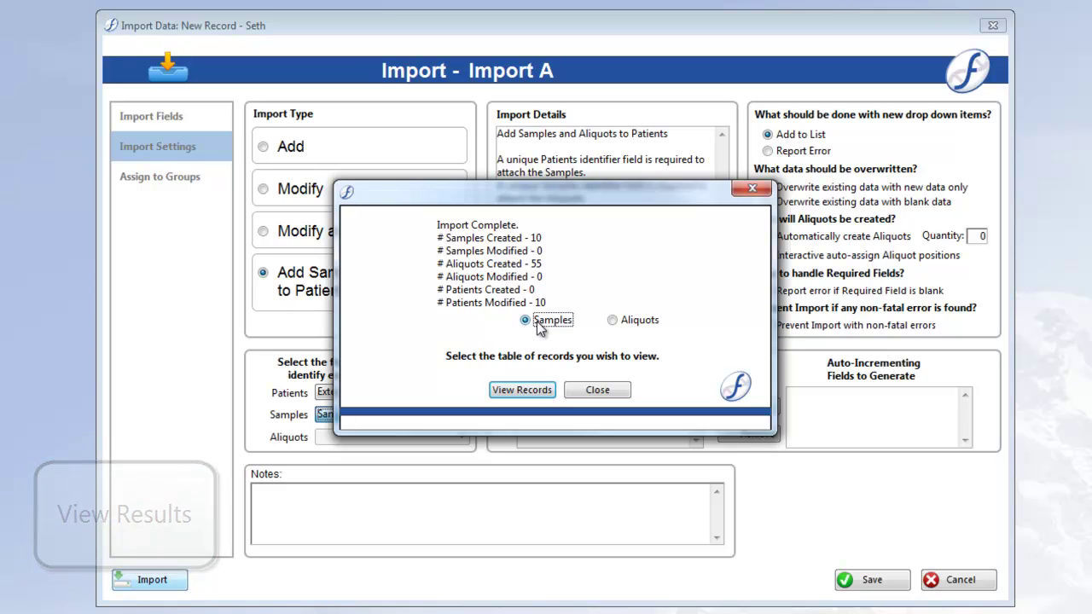
pyautogui.click(536, 393)
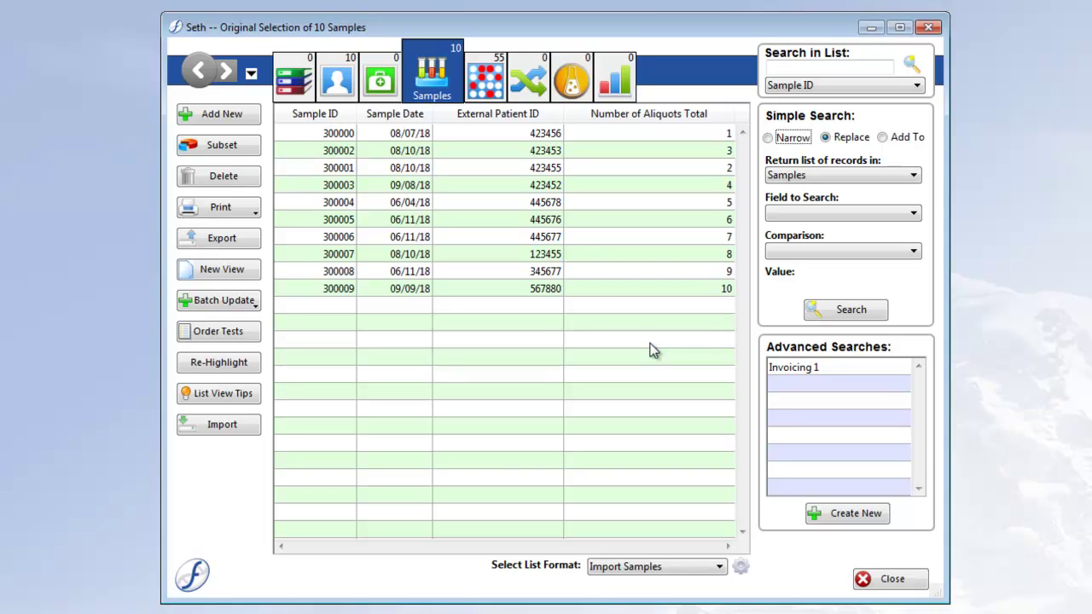
# - Inspect sample 300005's full record, then switch the list to the 55 imported aliquots
pyautogui.click(671, 222)
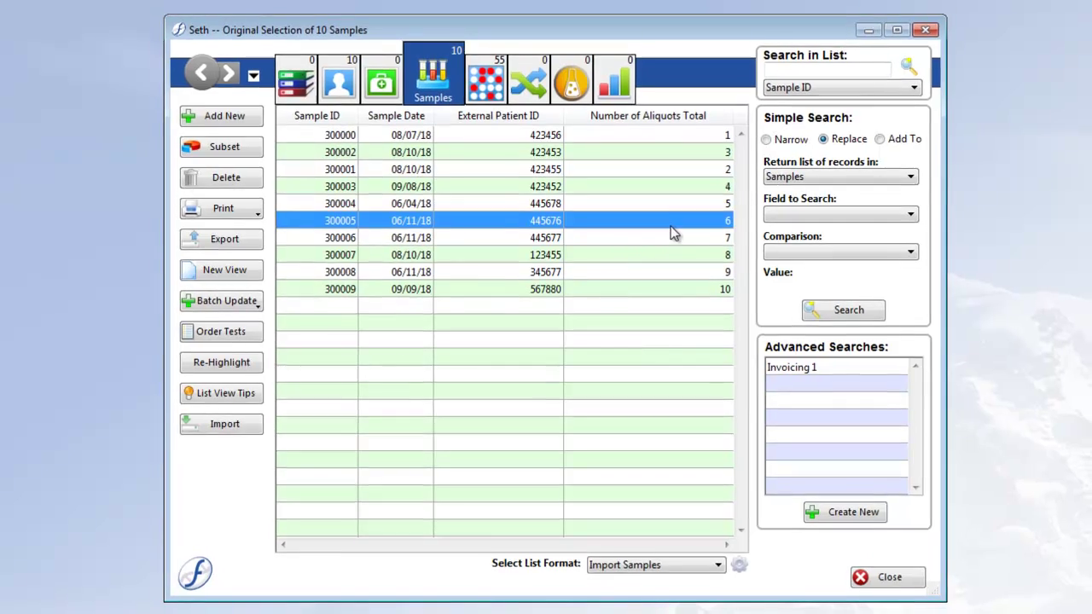
pyautogui.doubleClick(670, 227)
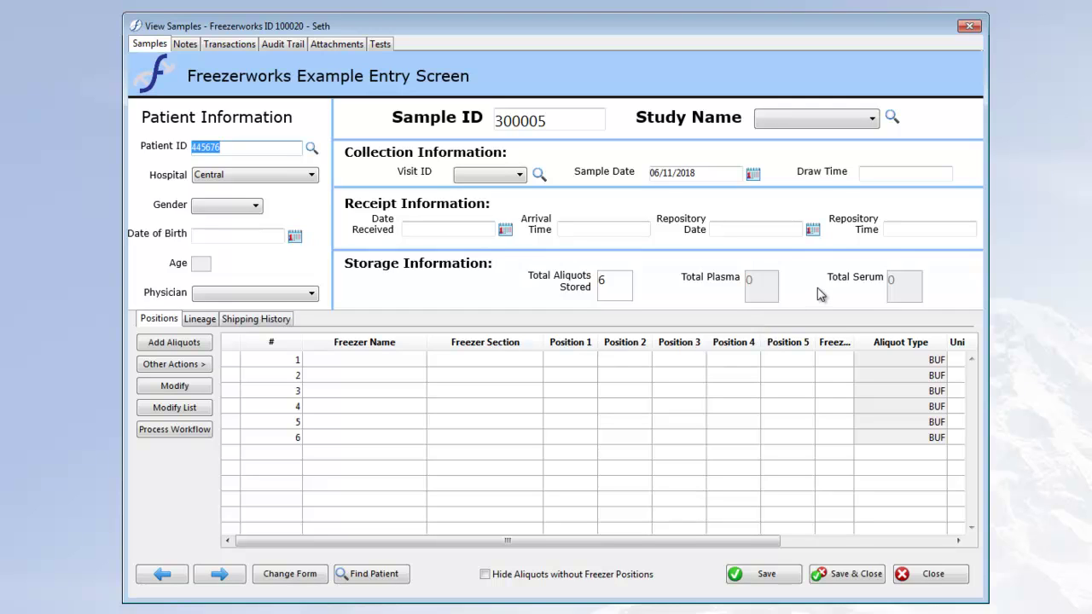
pyautogui.click(938, 573)
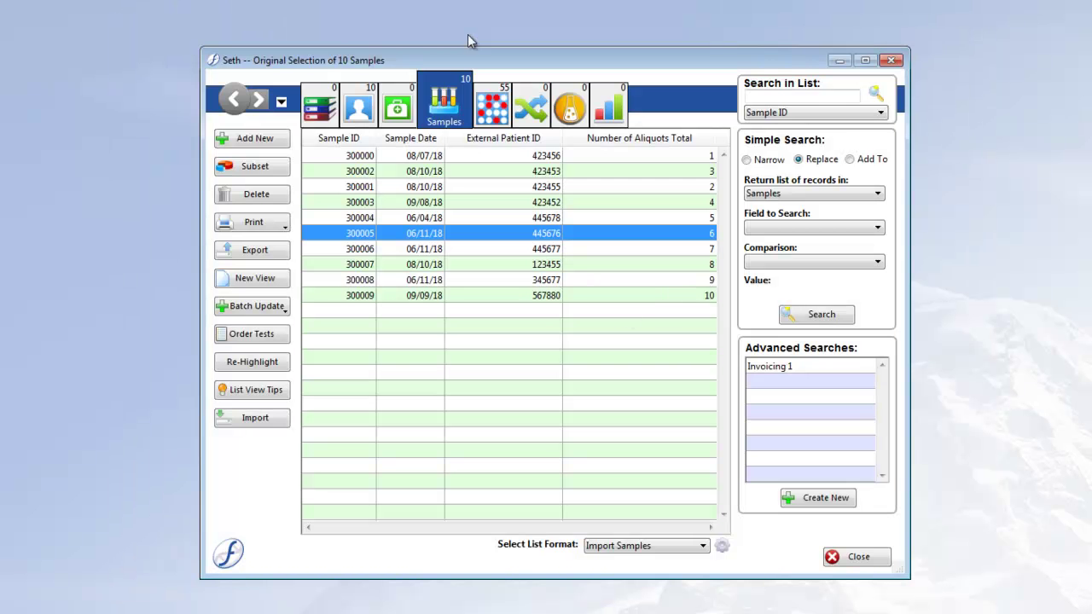
pyautogui.click(502, 119)
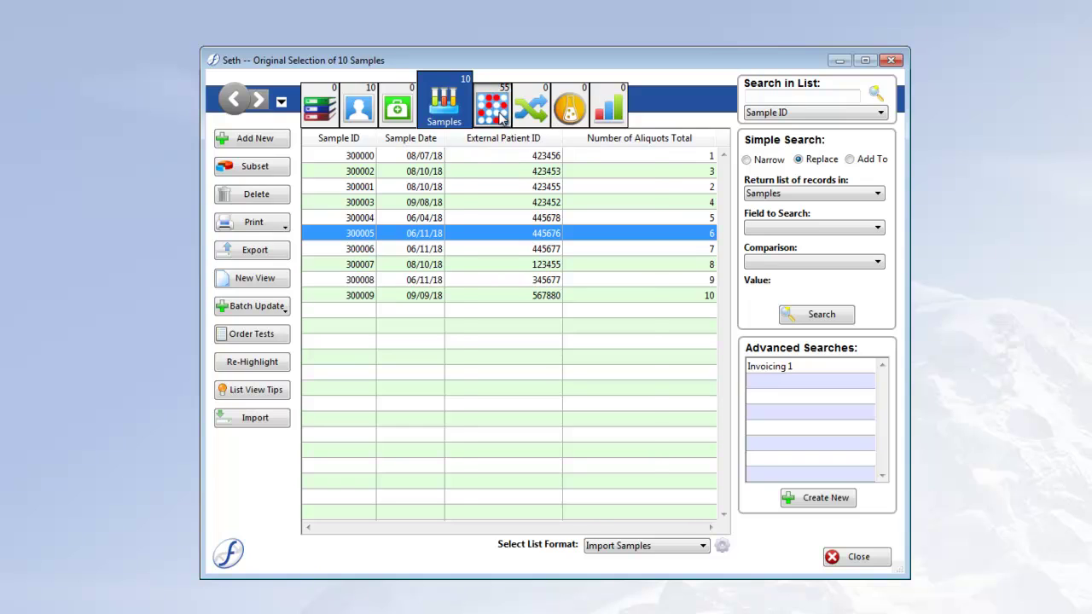